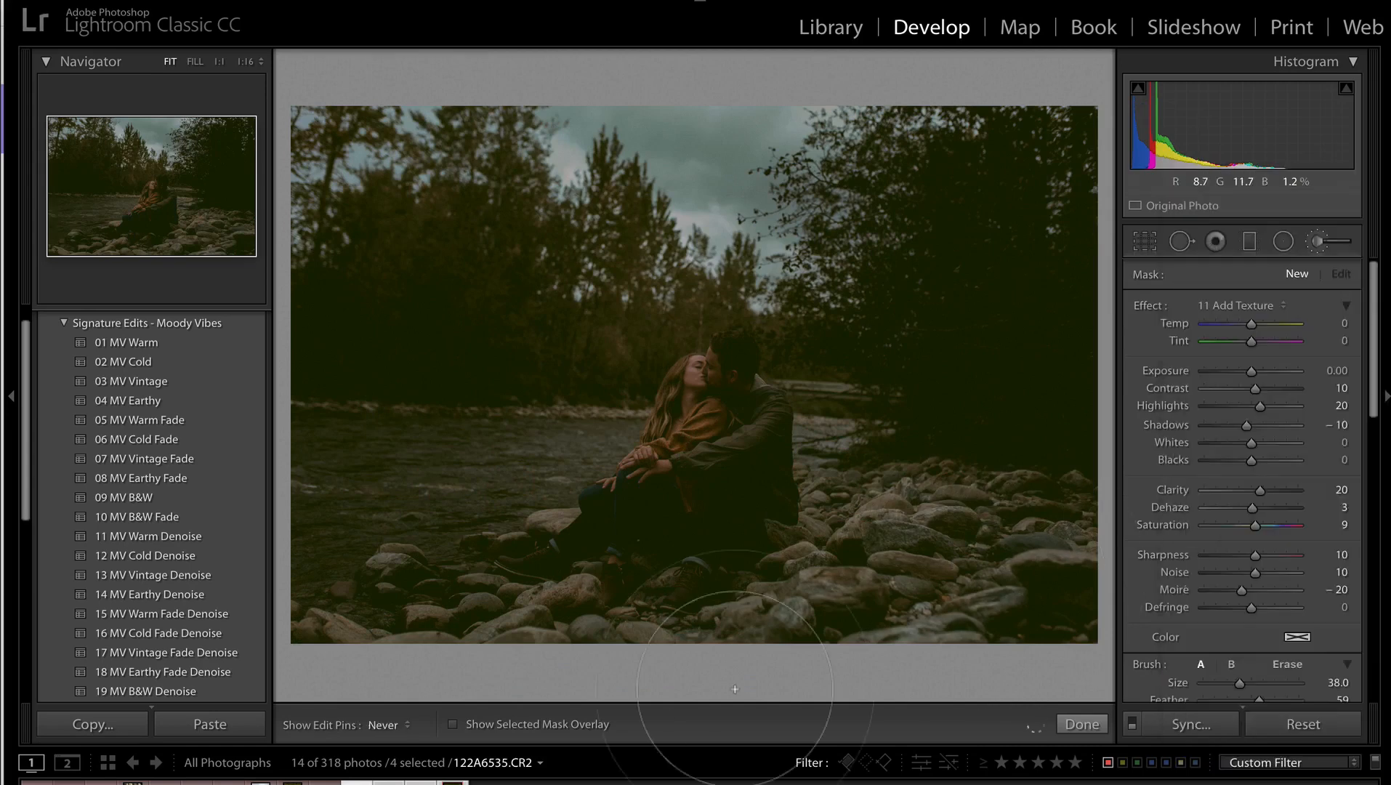
- Brush the 11 Add Texture effect over the river photo and lower the brush's temperature
drag(506, 200, 649, 540)
click(1346, 305)
drag(1251, 324, 1229, 324)
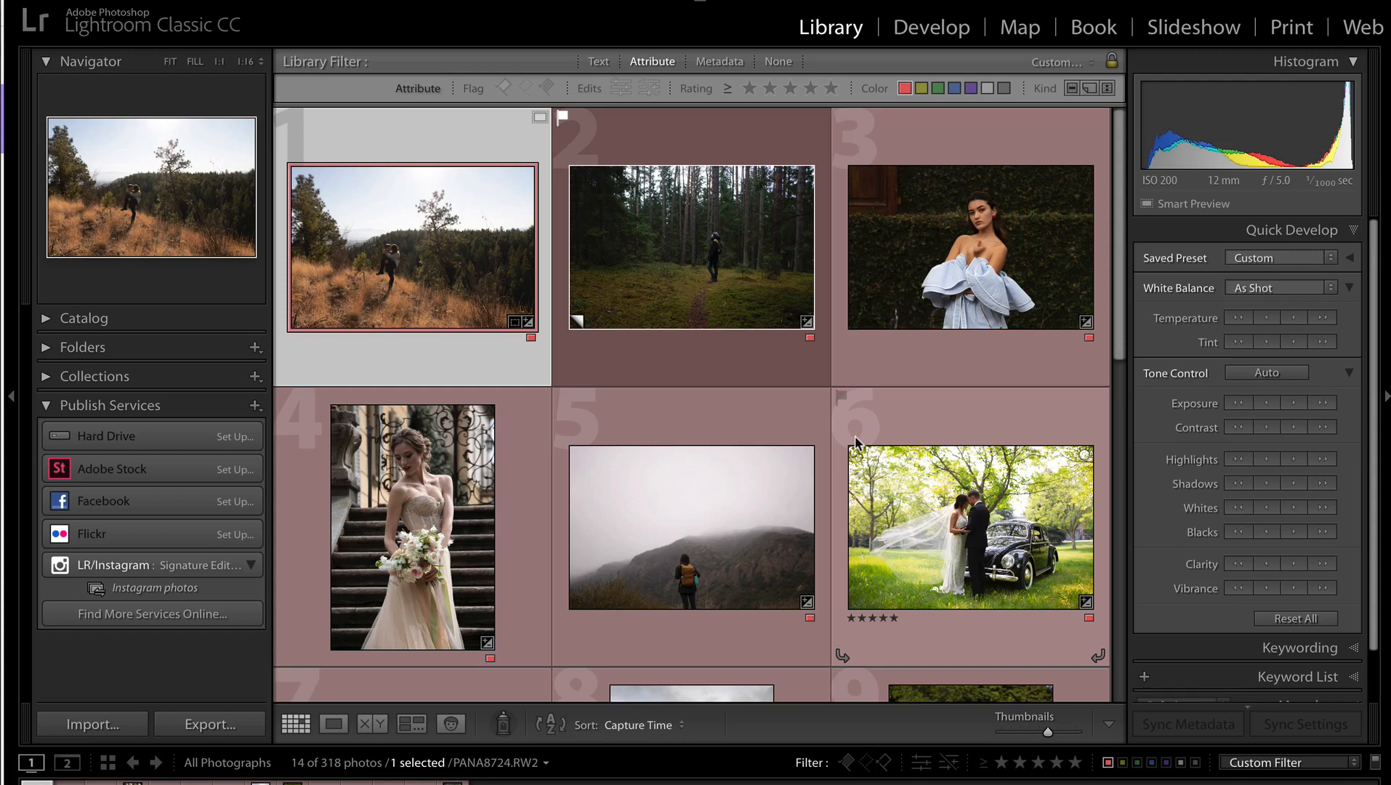
- Open the hillside photo in Develop, preview several Signature Edits - Moody Vibes presets and apply 04 MV Earthy
key(d)
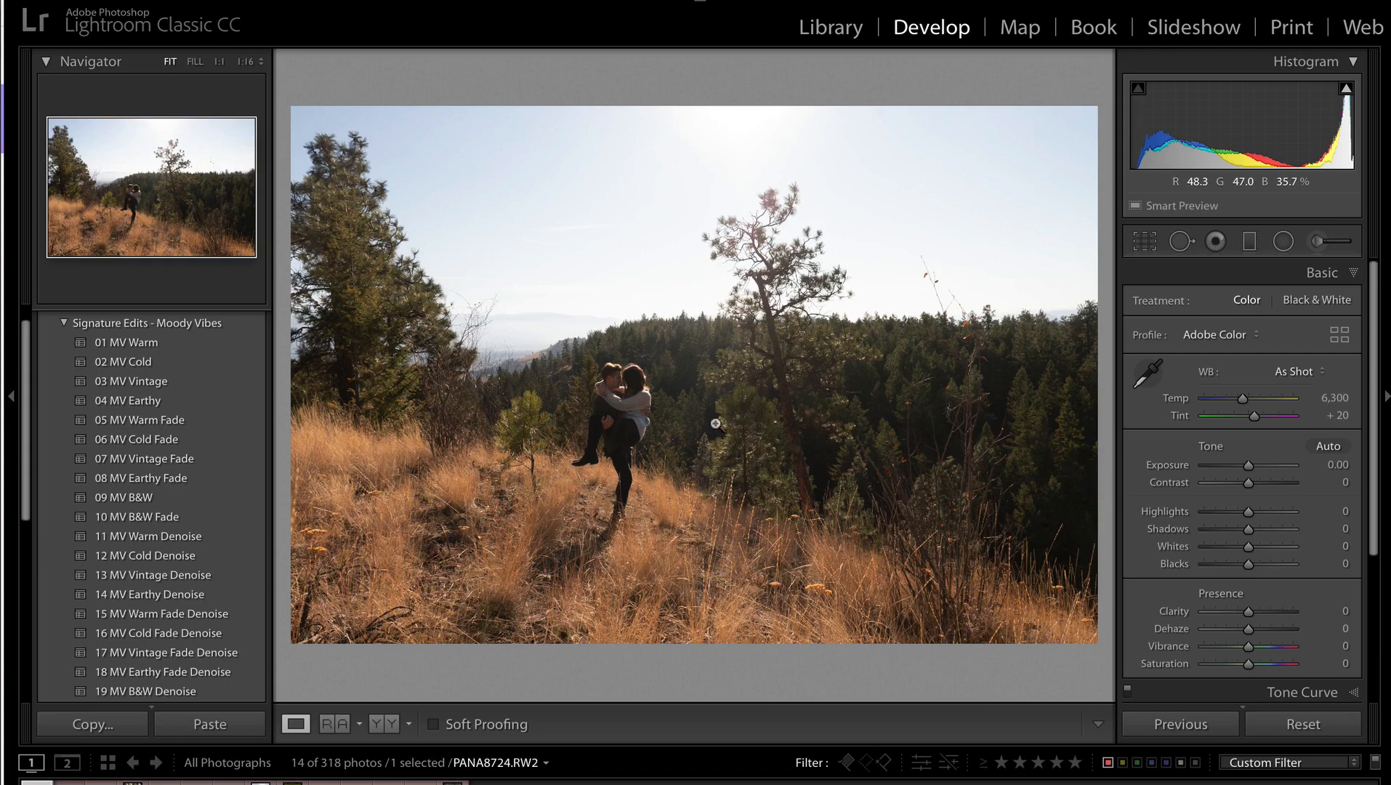
click(173, 360)
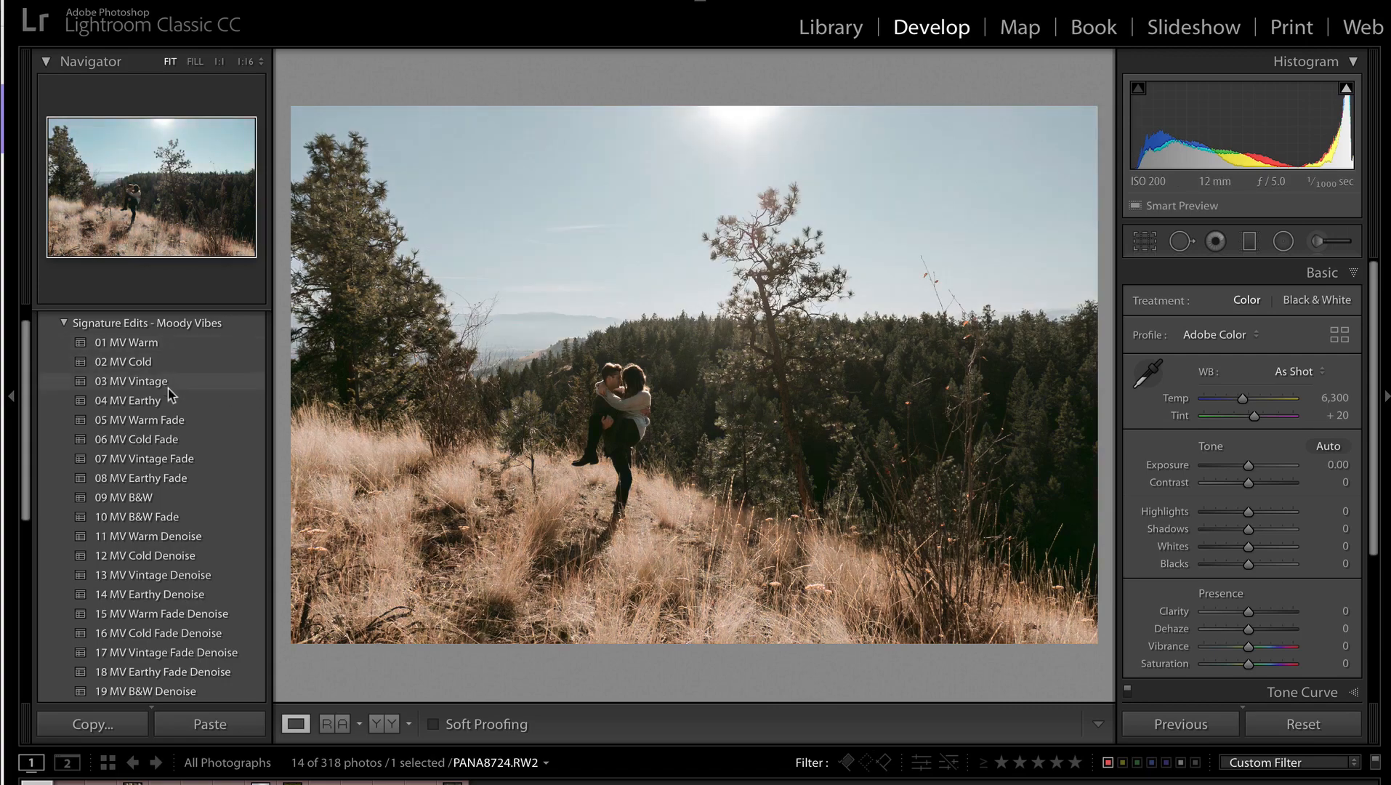
click(166, 437)
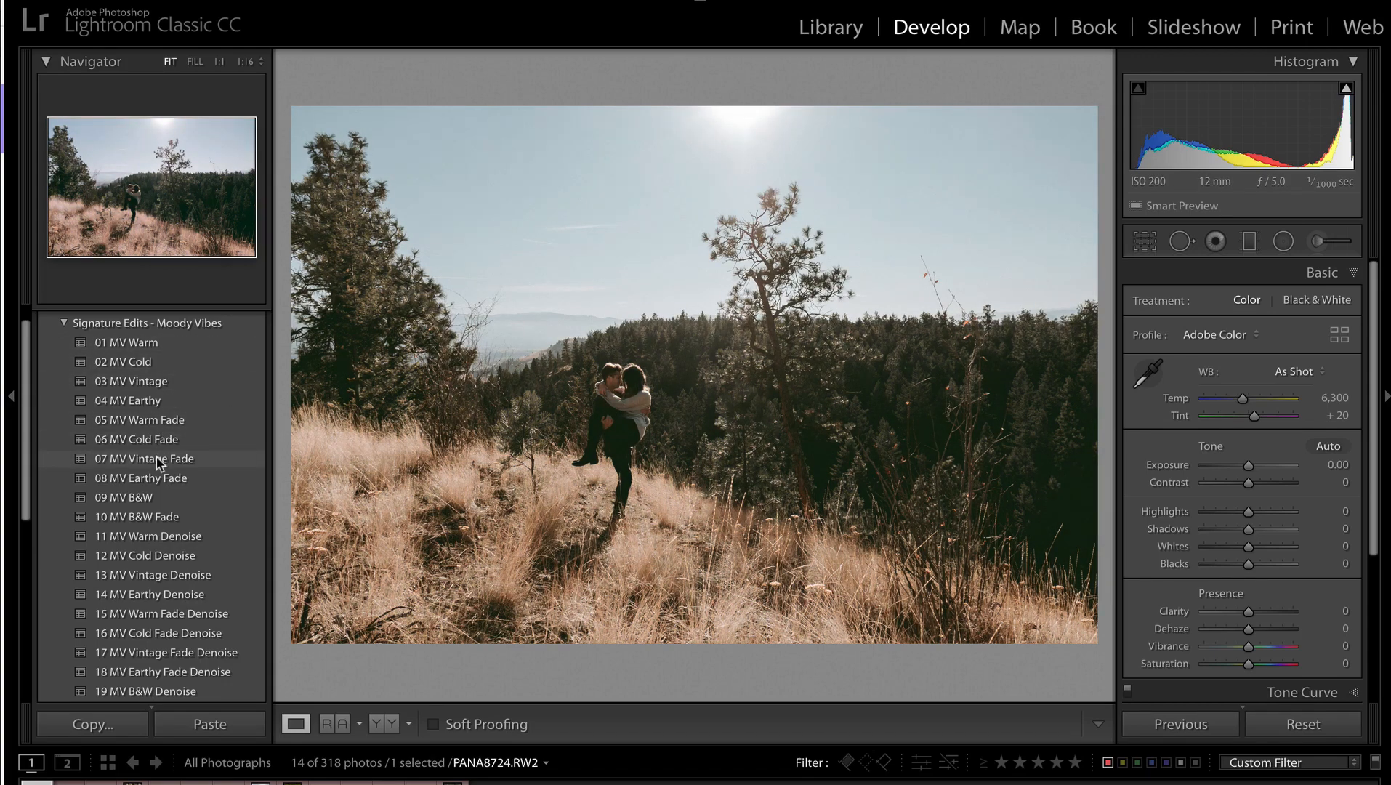
click(158, 517)
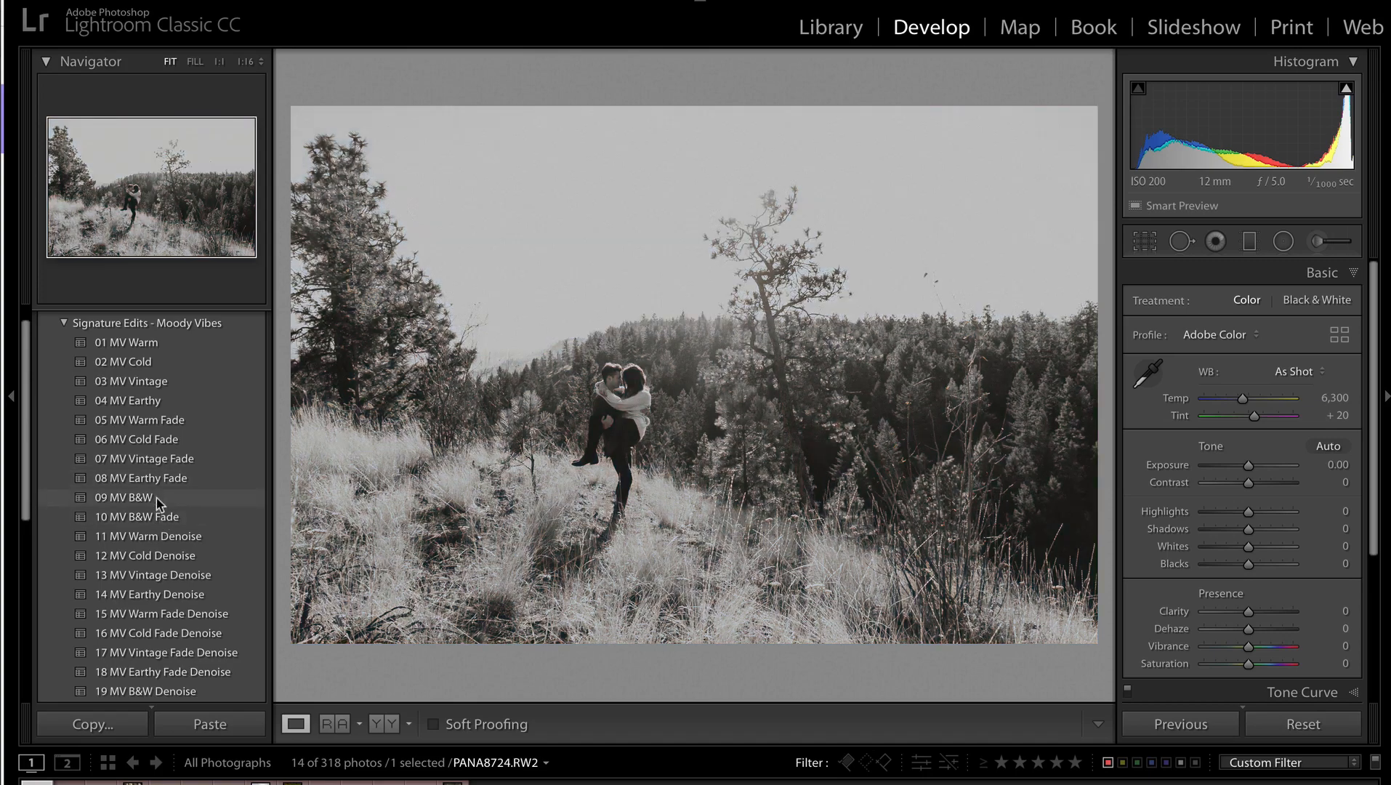
click(165, 403)
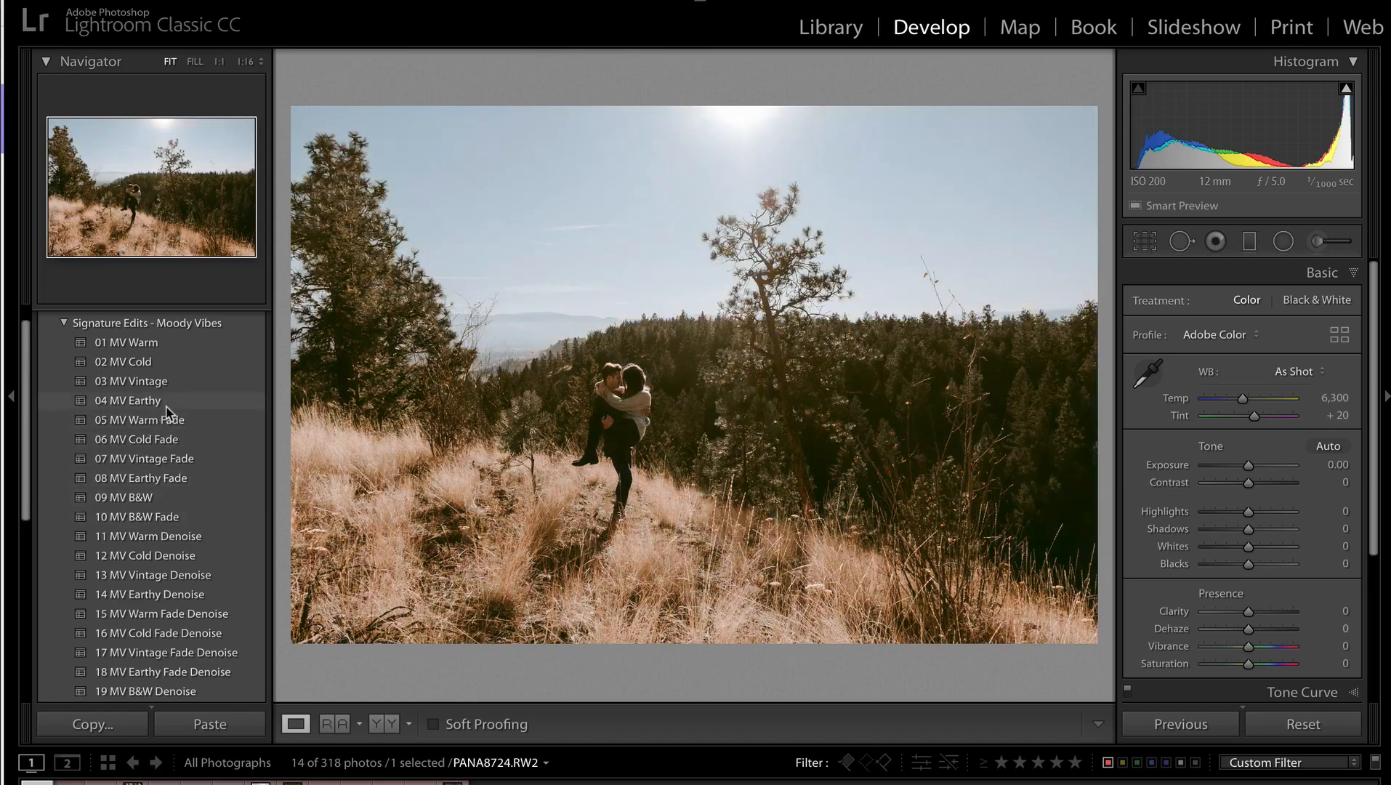
click(167, 407)
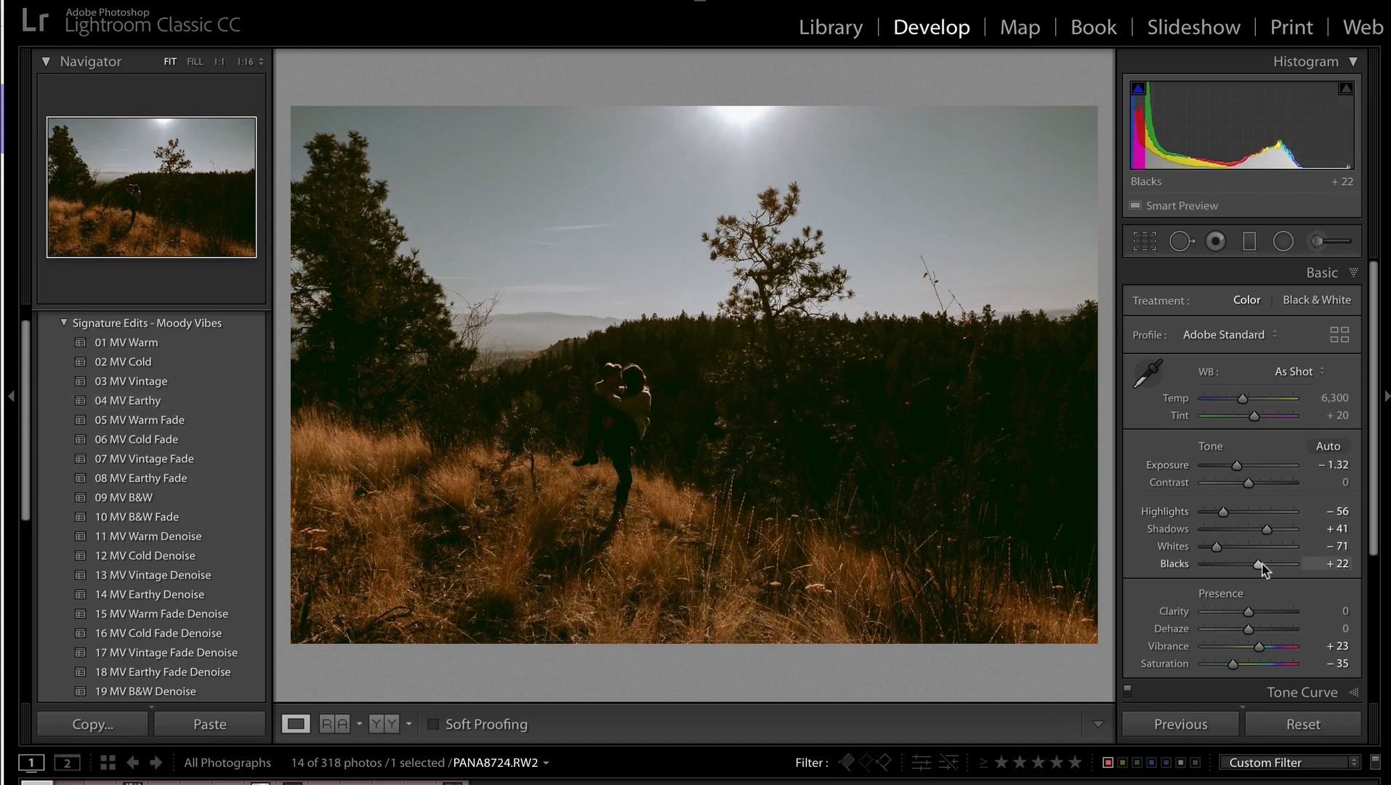
- Raise the hillside photo's blacks to +100 and lower its contrast to −42
drag(1261, 564, 1328, 562)
drag(1244, 483, 1229, 487)
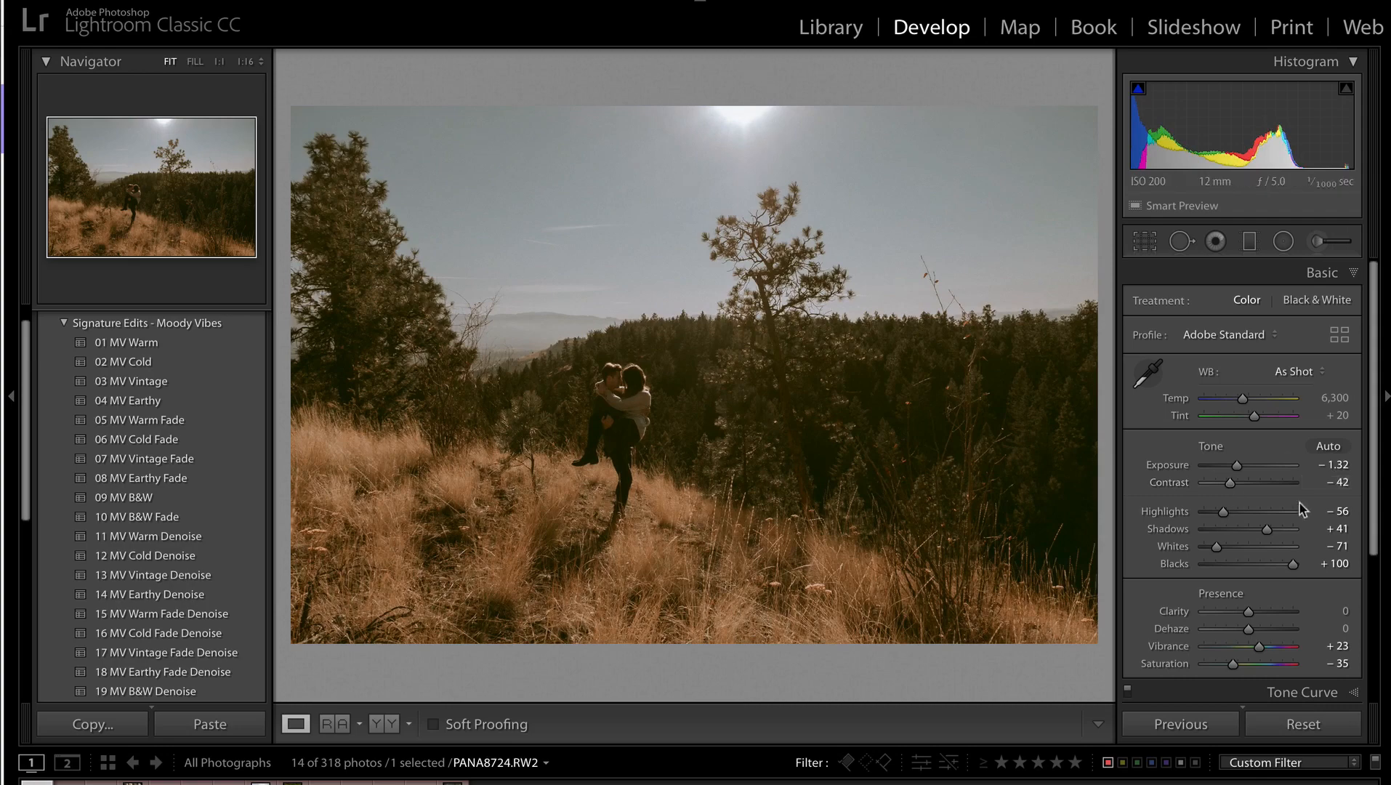
scroll(1299, 502, down, 3)
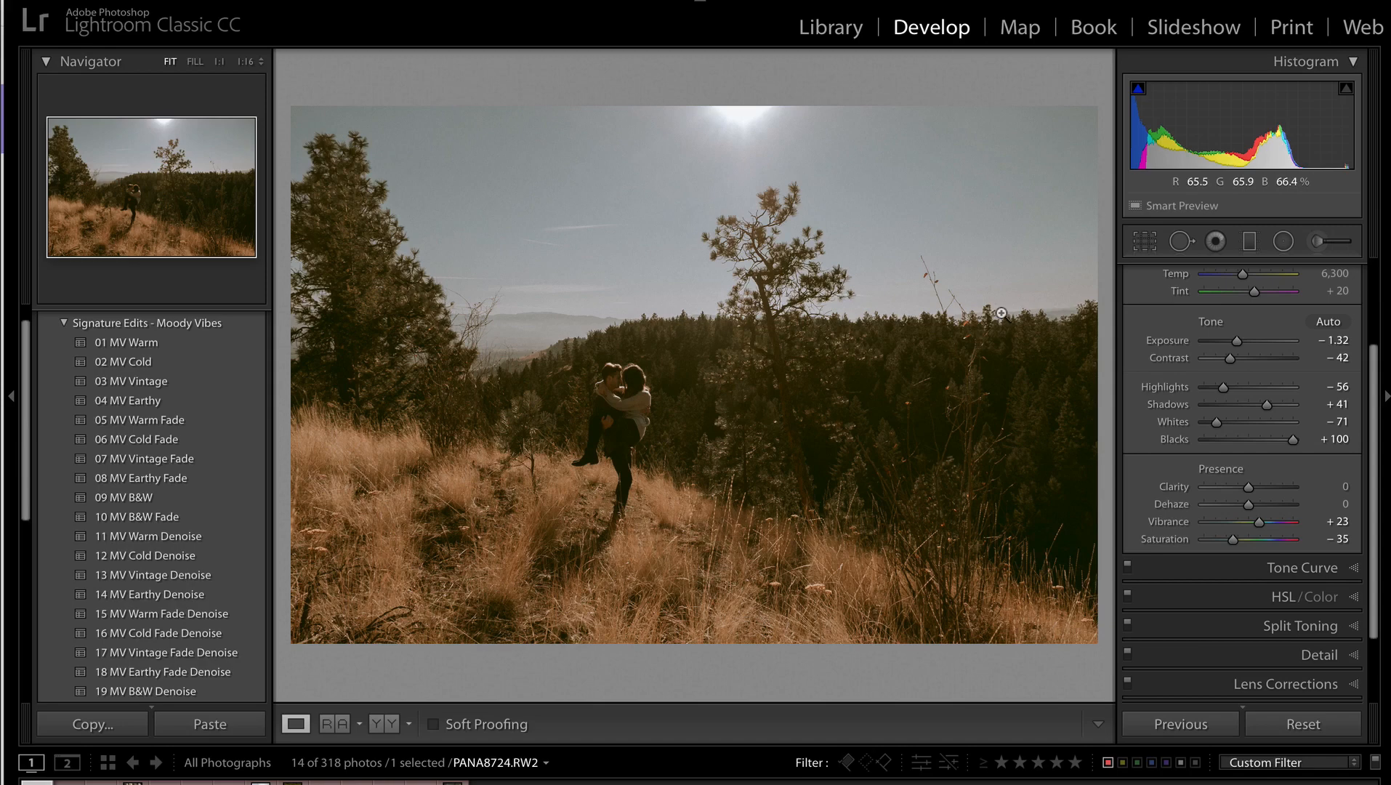
- Move on to the forest photo, lower its exposure to −0.50 and preview the Moody Vibes presets on it
key(Right)
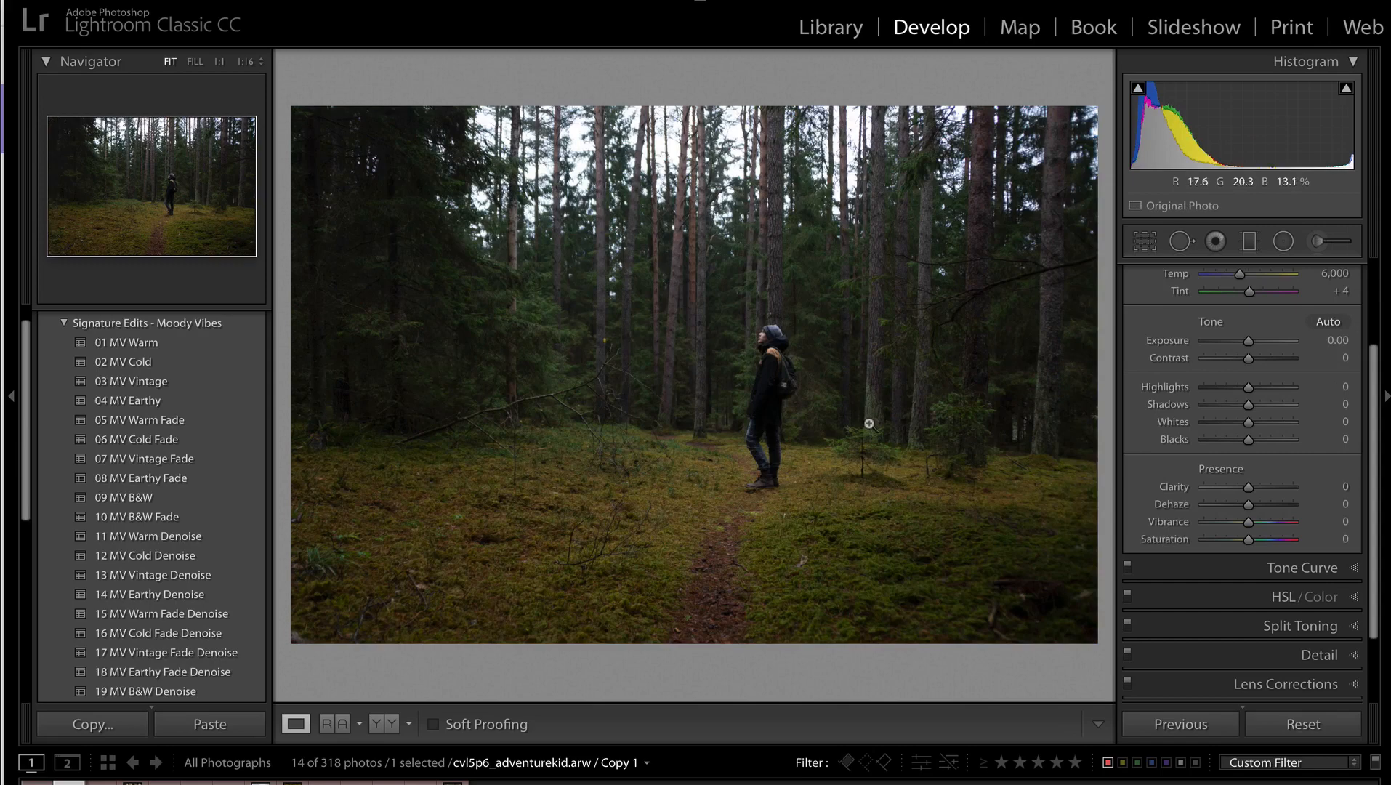
scroll(1270, 421, up, 4)
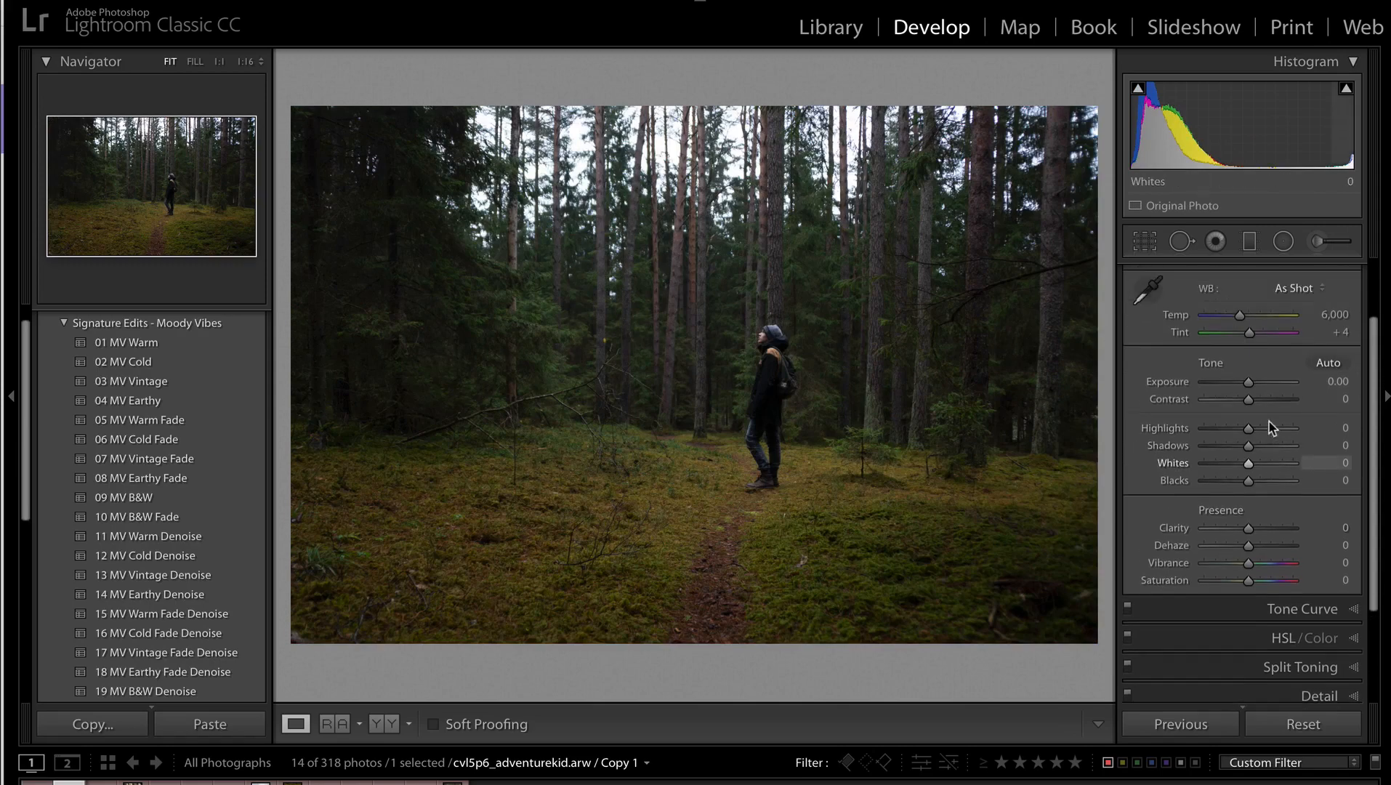
drag(1248, 465, 1241, 464)
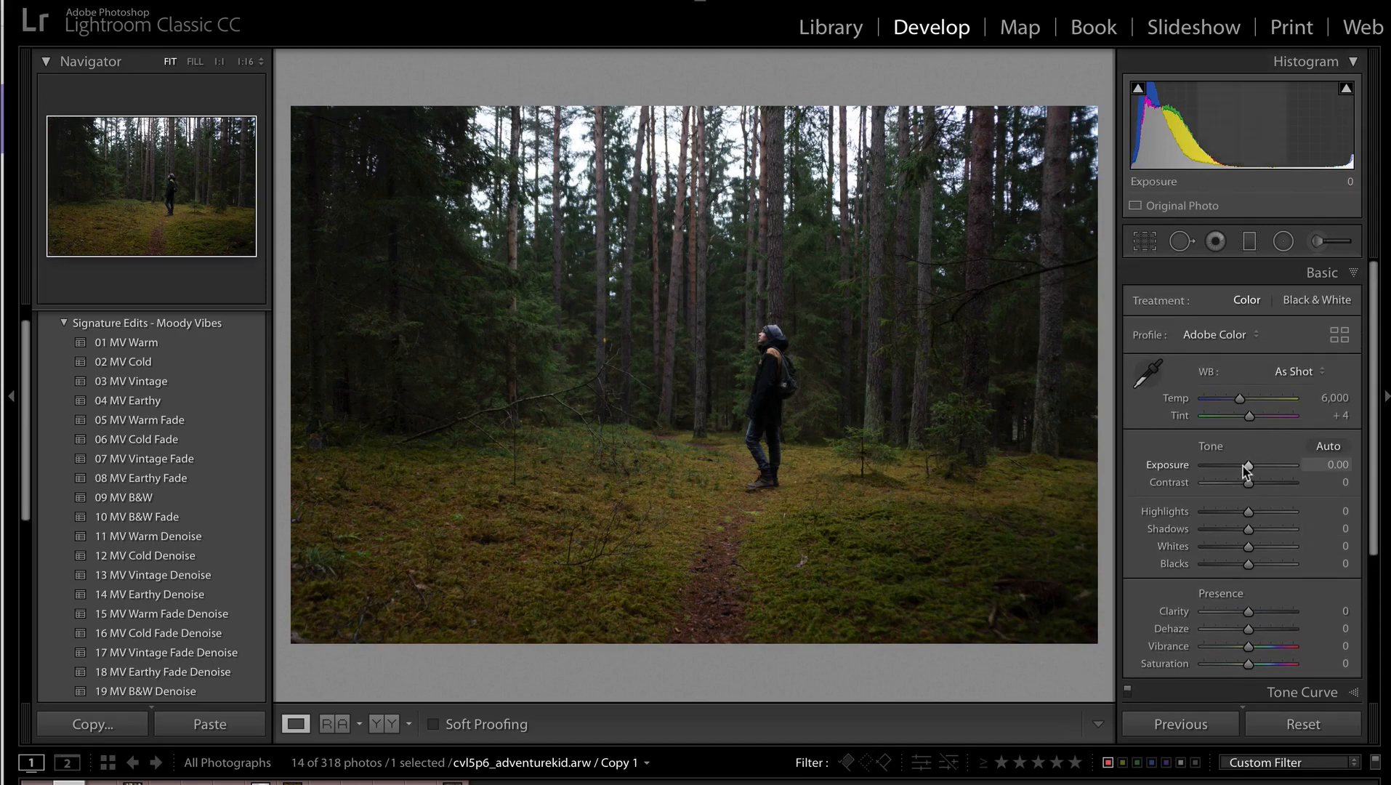
click(171, 342)
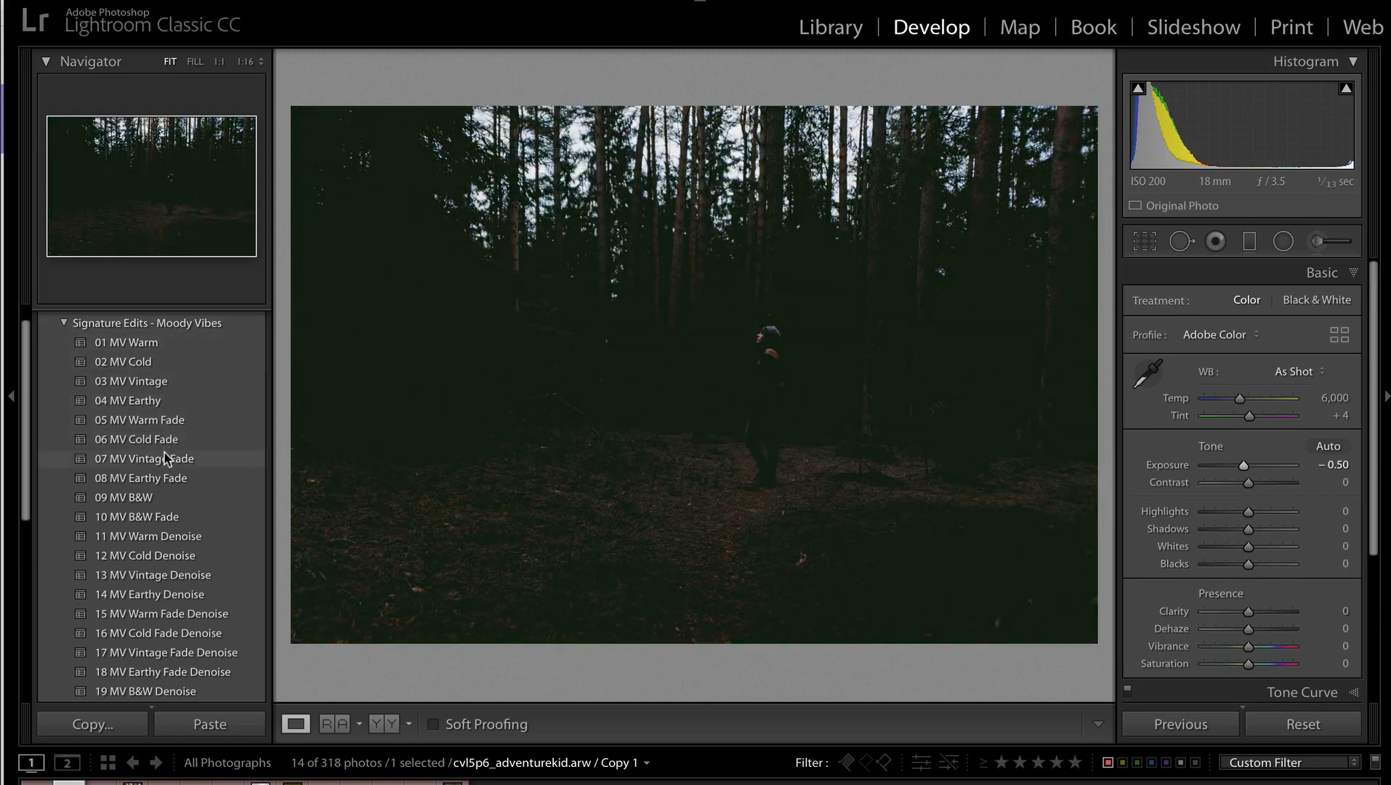
- Raise the forest photo's exposure to +0.10
key(equal)
key(equal)
key(equal)
key(equal)
key(equal)
key(equal)
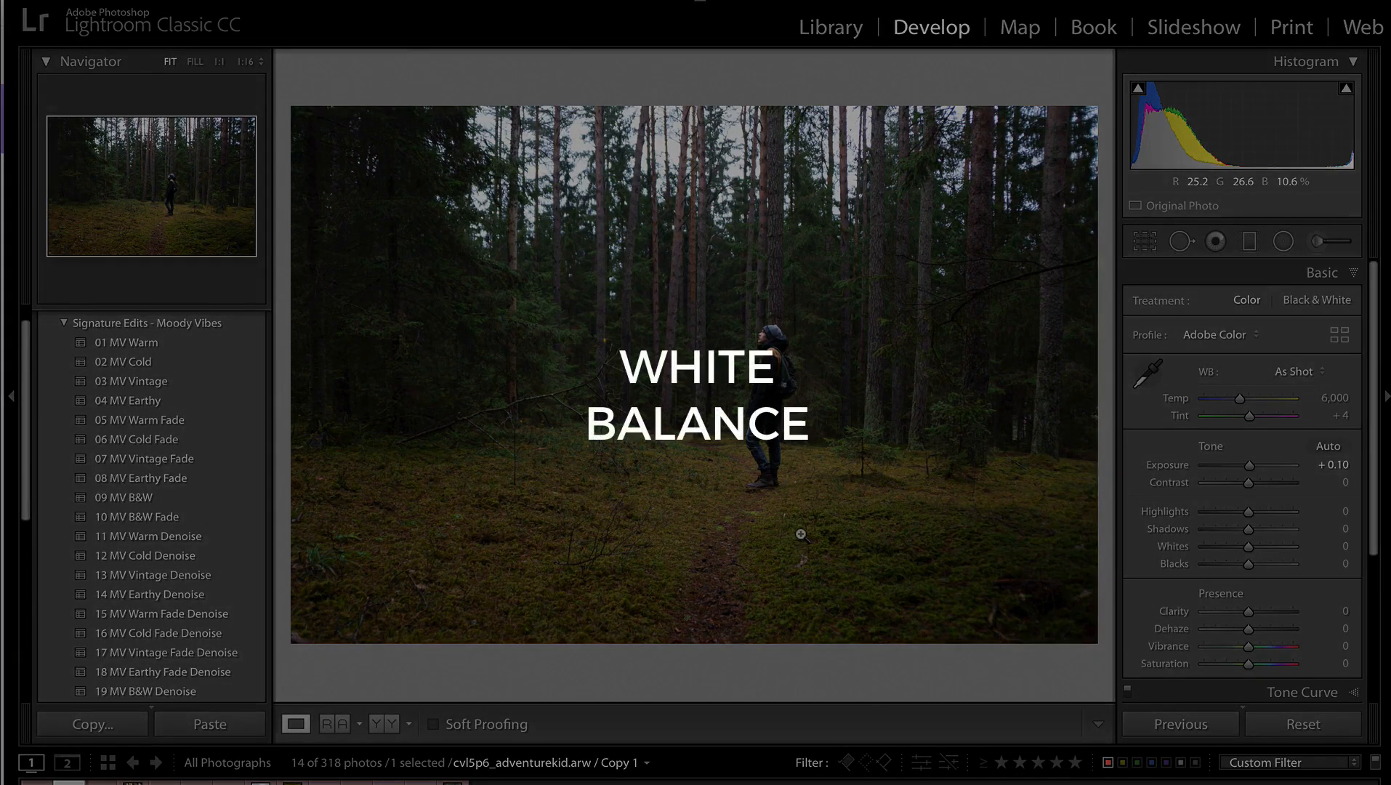
- From the Library grid, open the photo of the couple kissing on the river rocks in Develop and lower its exposure to −1.16
key(g)
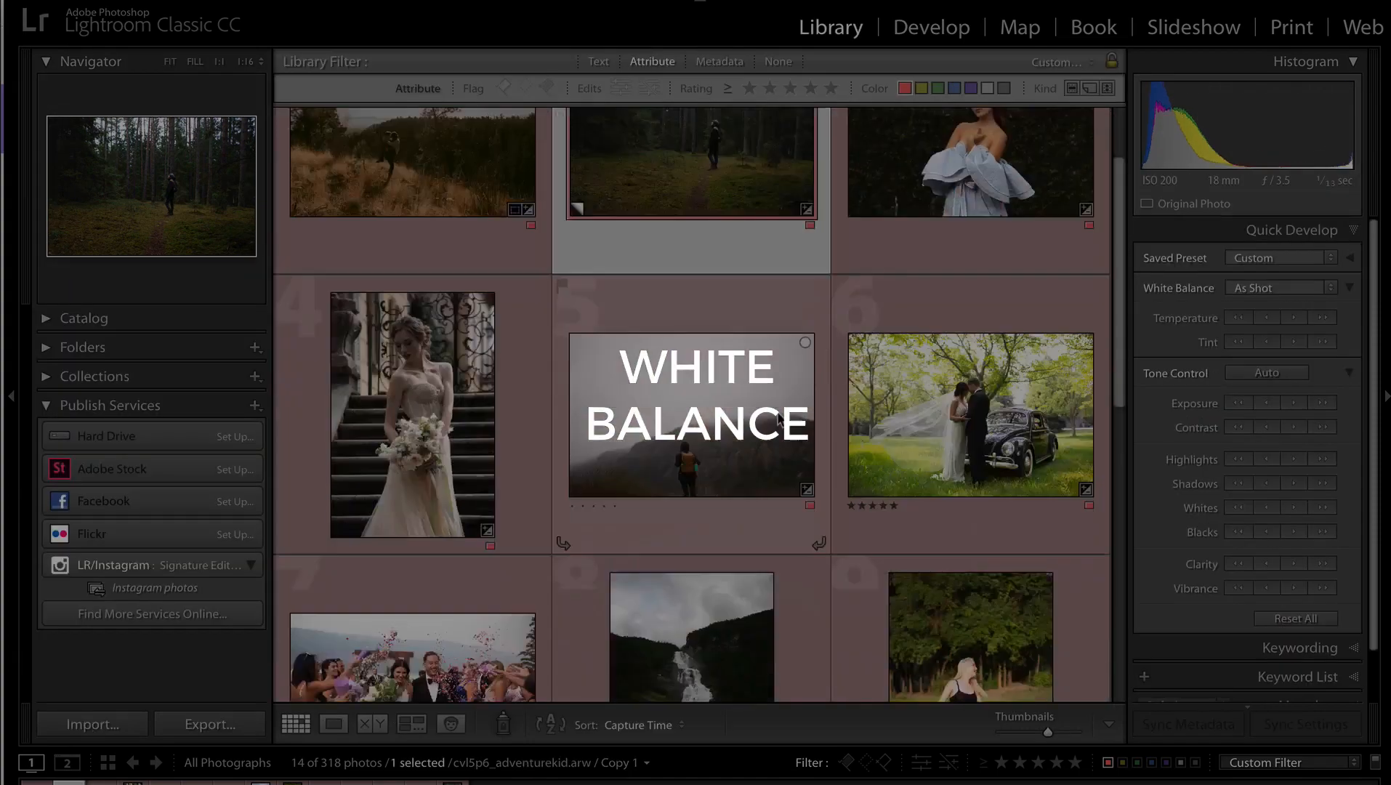
scroll(777, 418, down, 6)
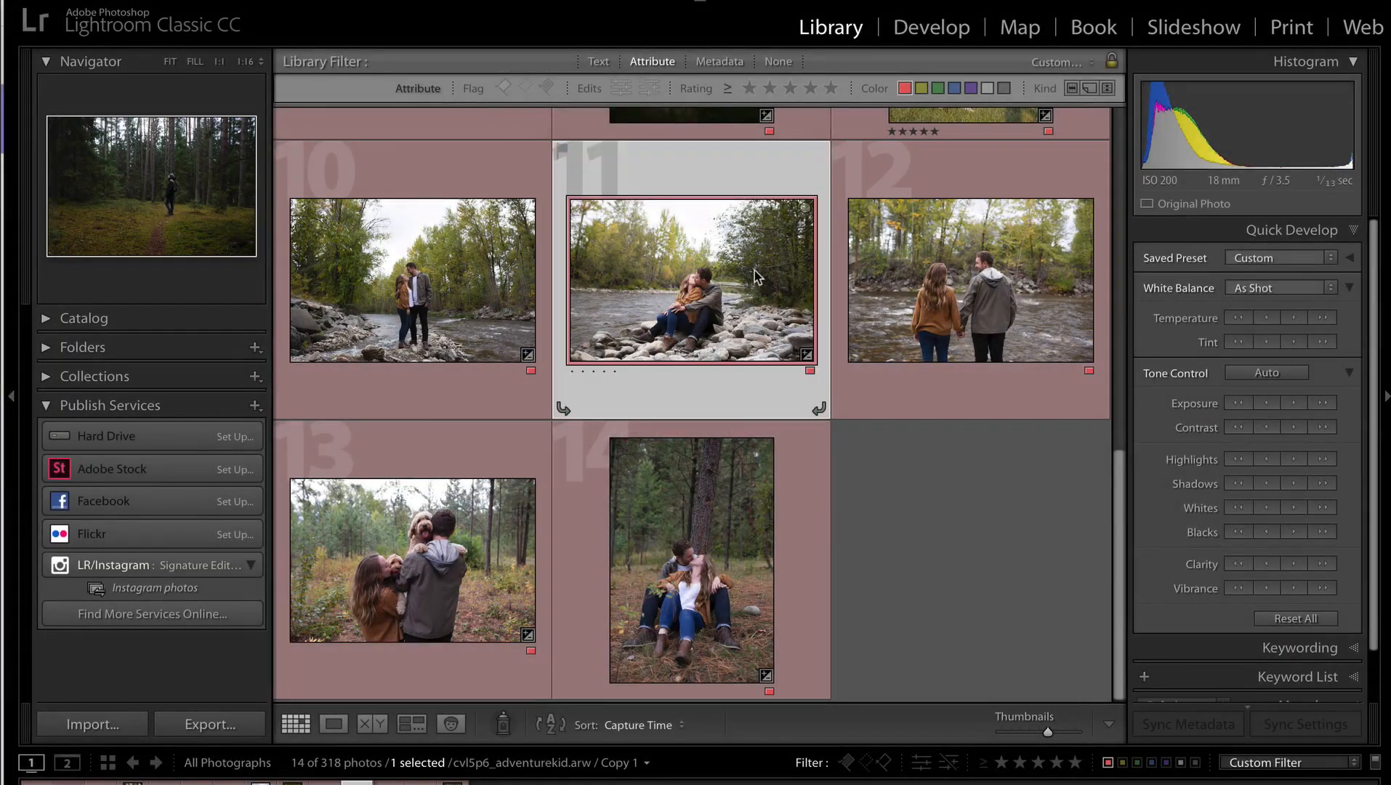
click(756, 276)
key(d)
drag(1247, 465, 1238, 467)
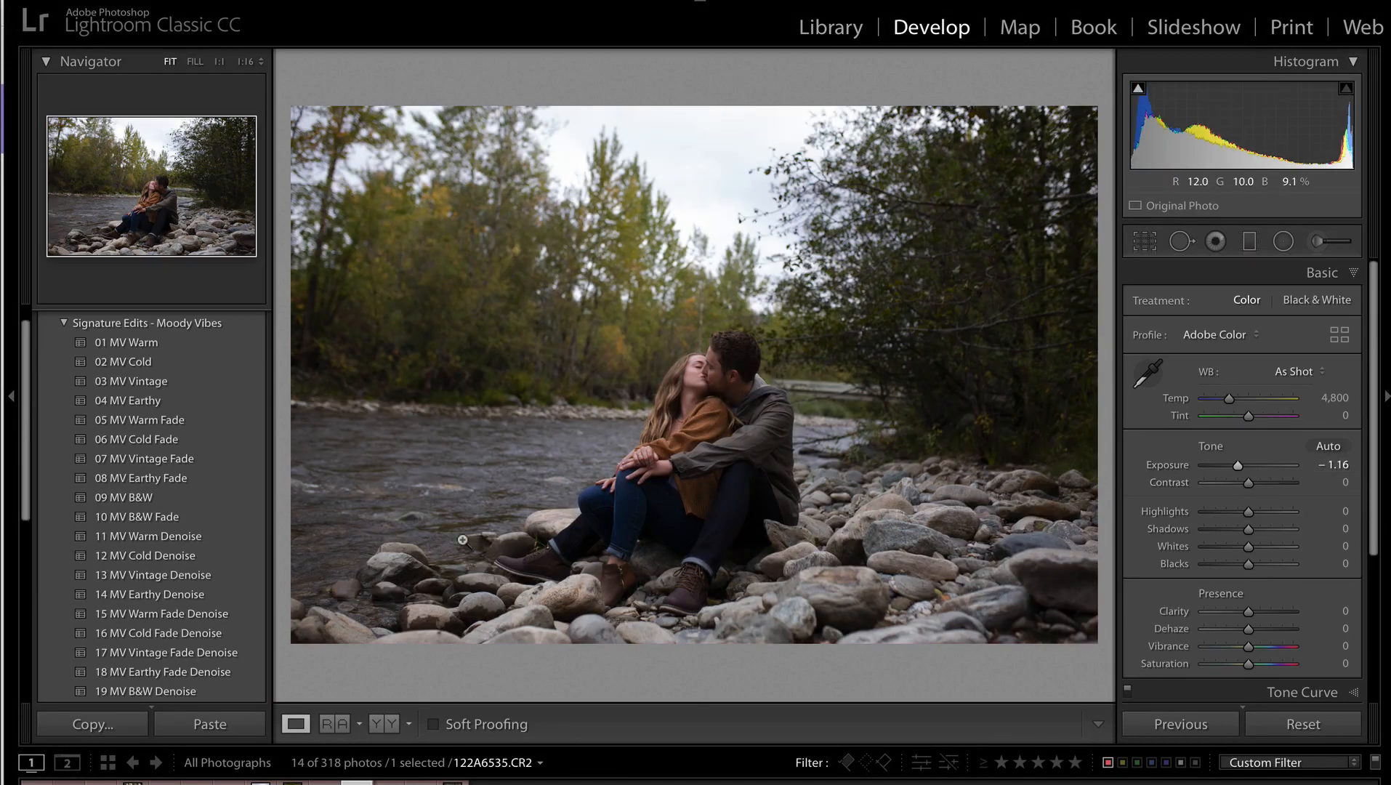
- Apply the 08 MV Earthy Fade preset to the river photo and cool its temperature to 3,938
click(186, 479)
click(186, 479)
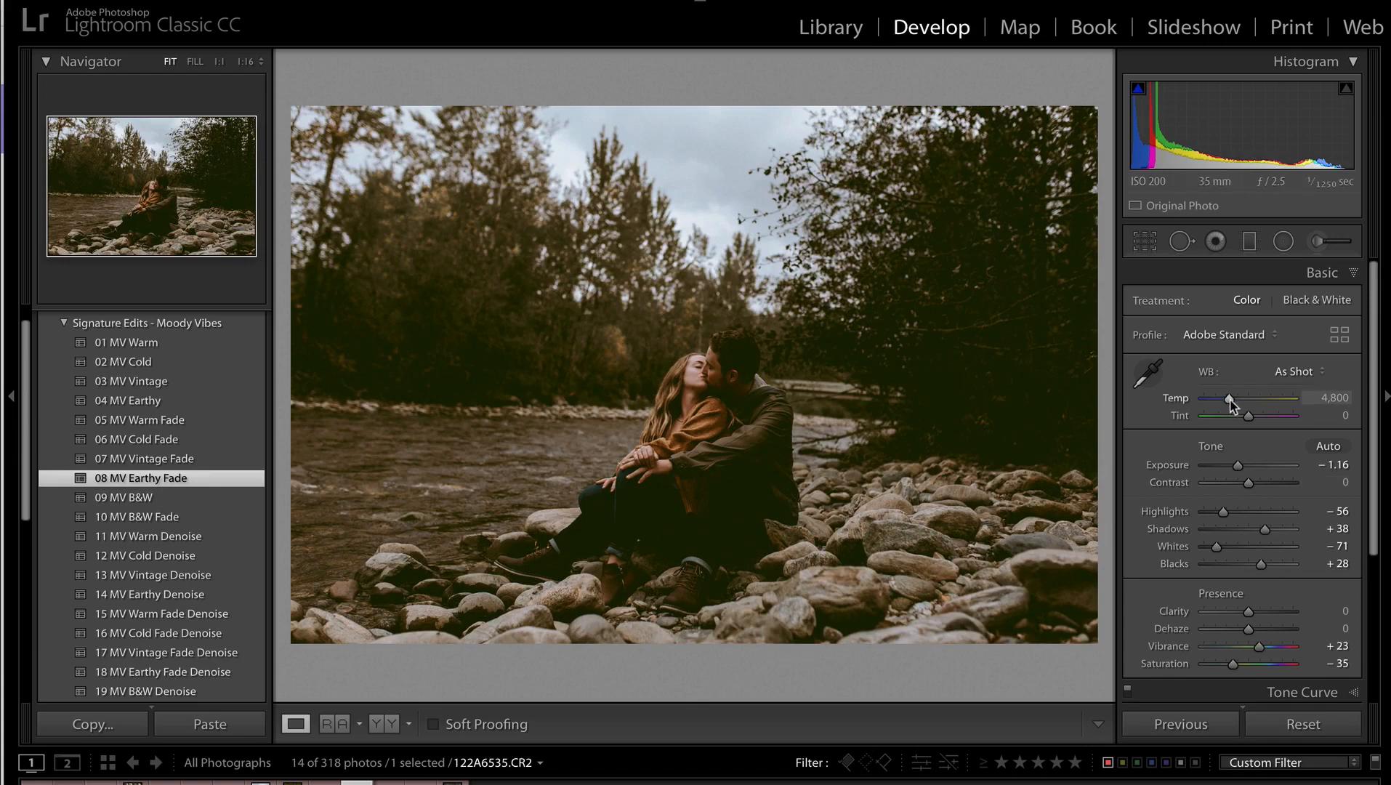
drag(1231, 404, 1223, 401)
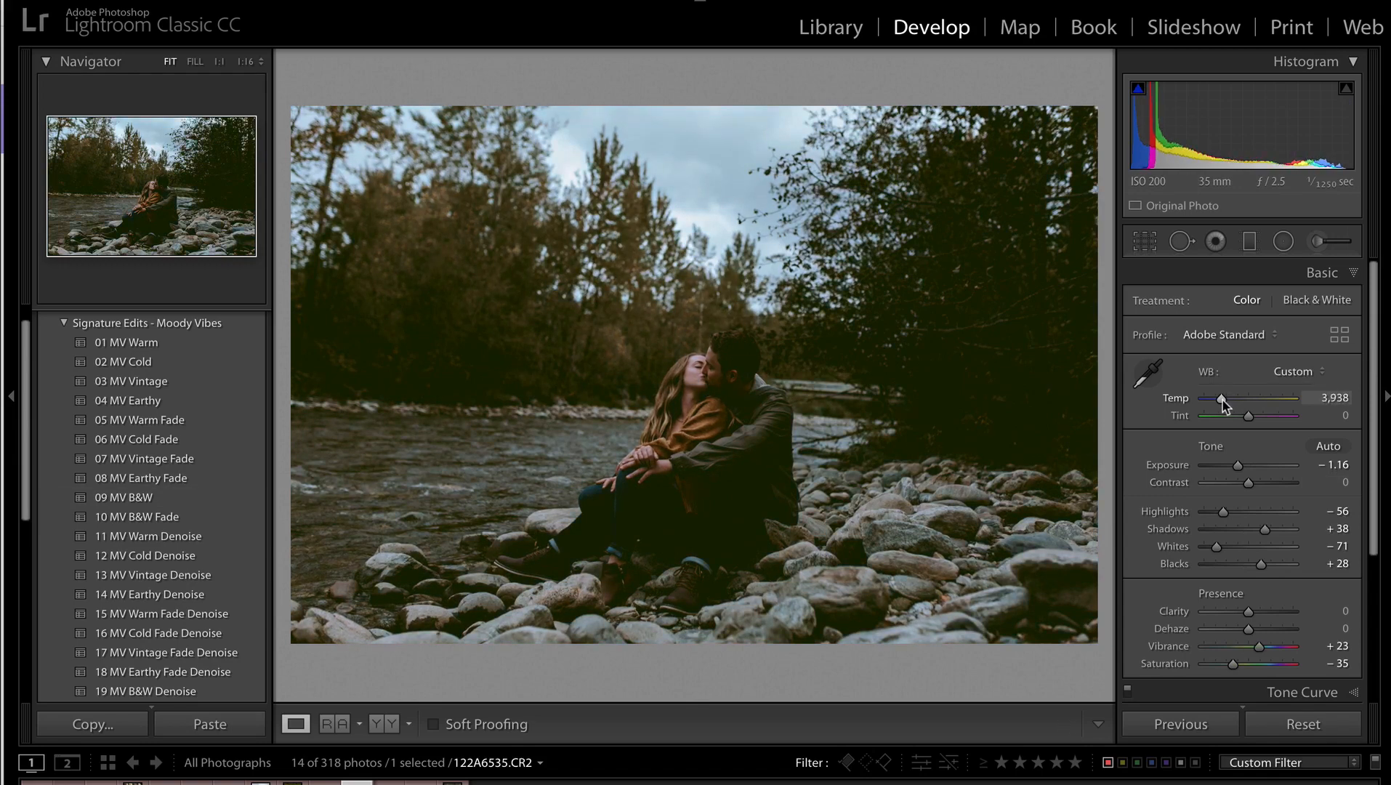
- Try the Auto white balance on the river photo and undo it
click(1294, 372)
click(1297, 277)
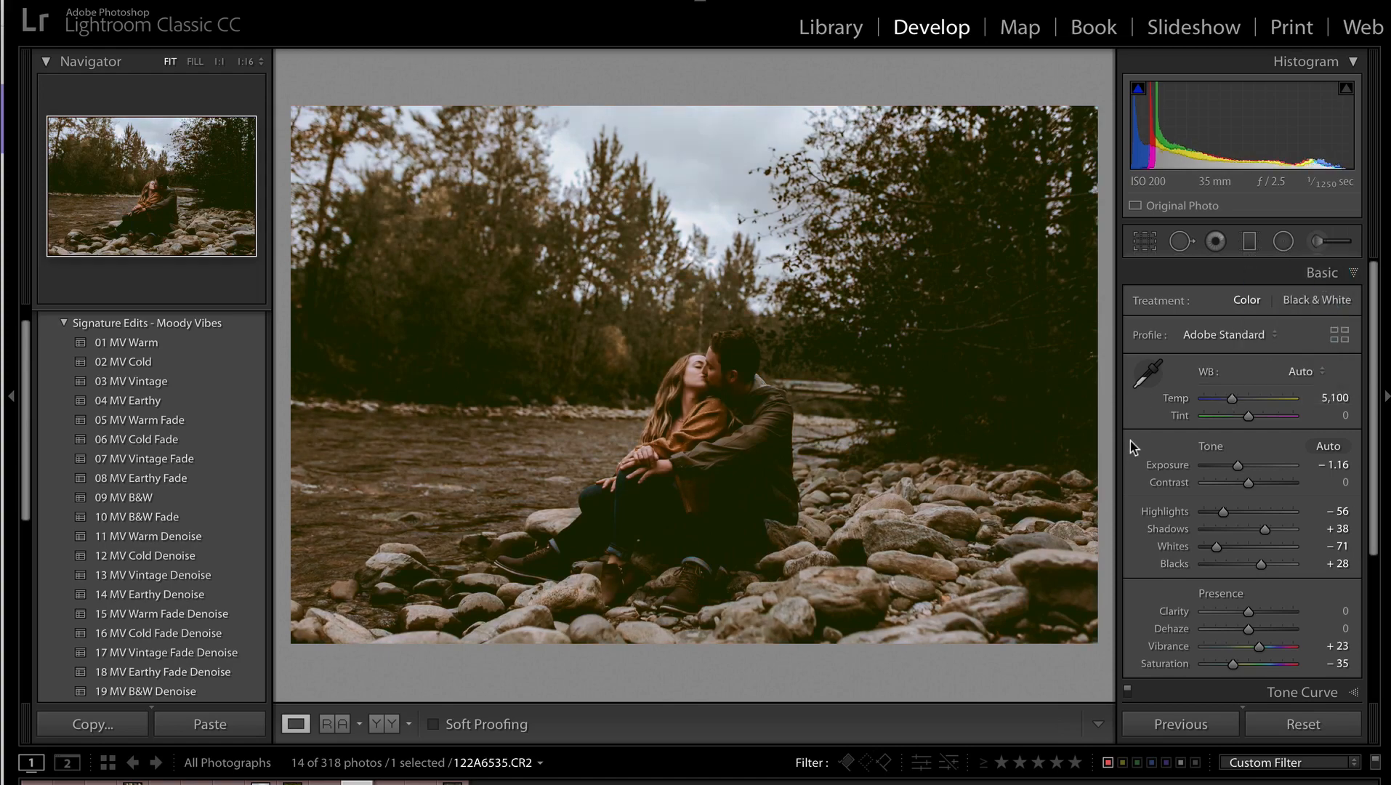
key(ctrl+z)
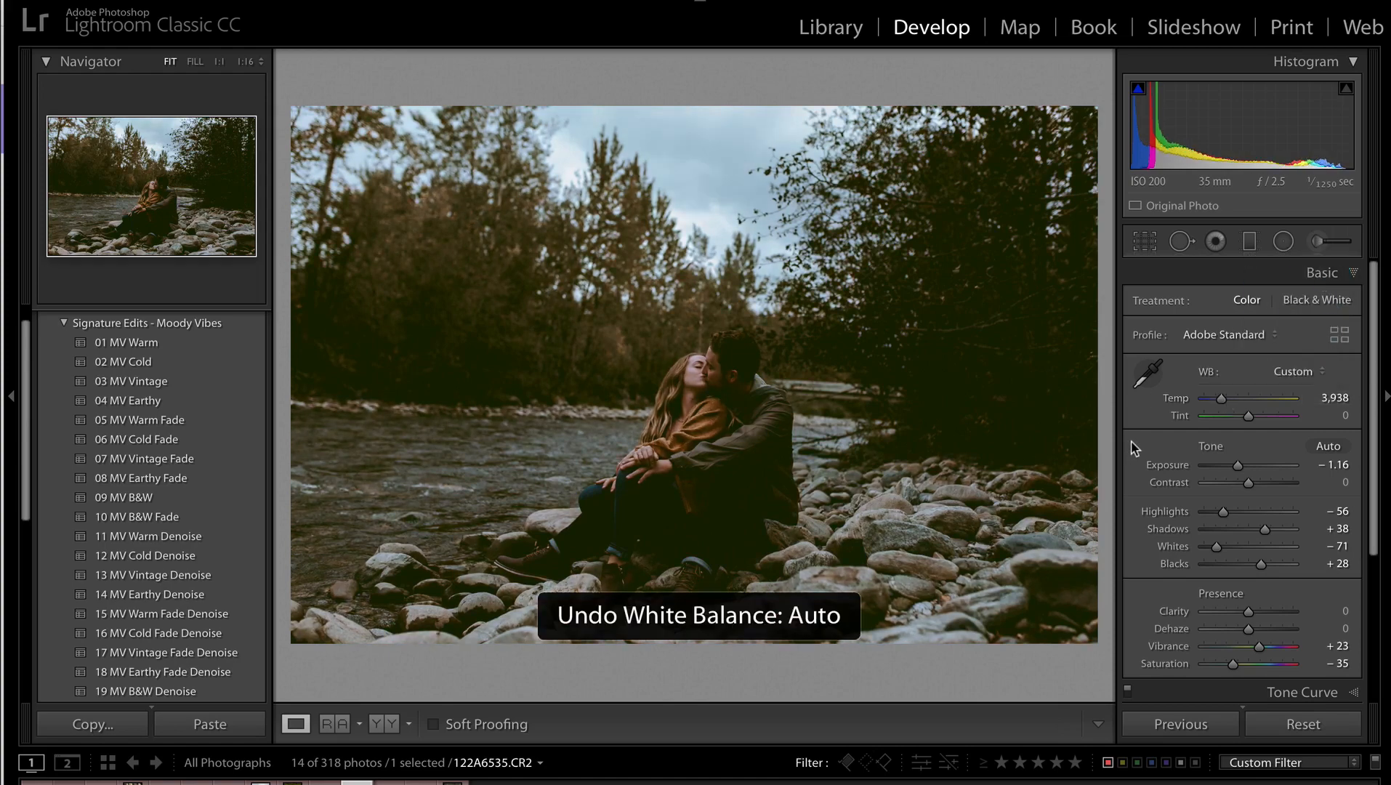
- Lower the river photo's contrast to −51 and its exposure to −1.36
click(1226, 483)
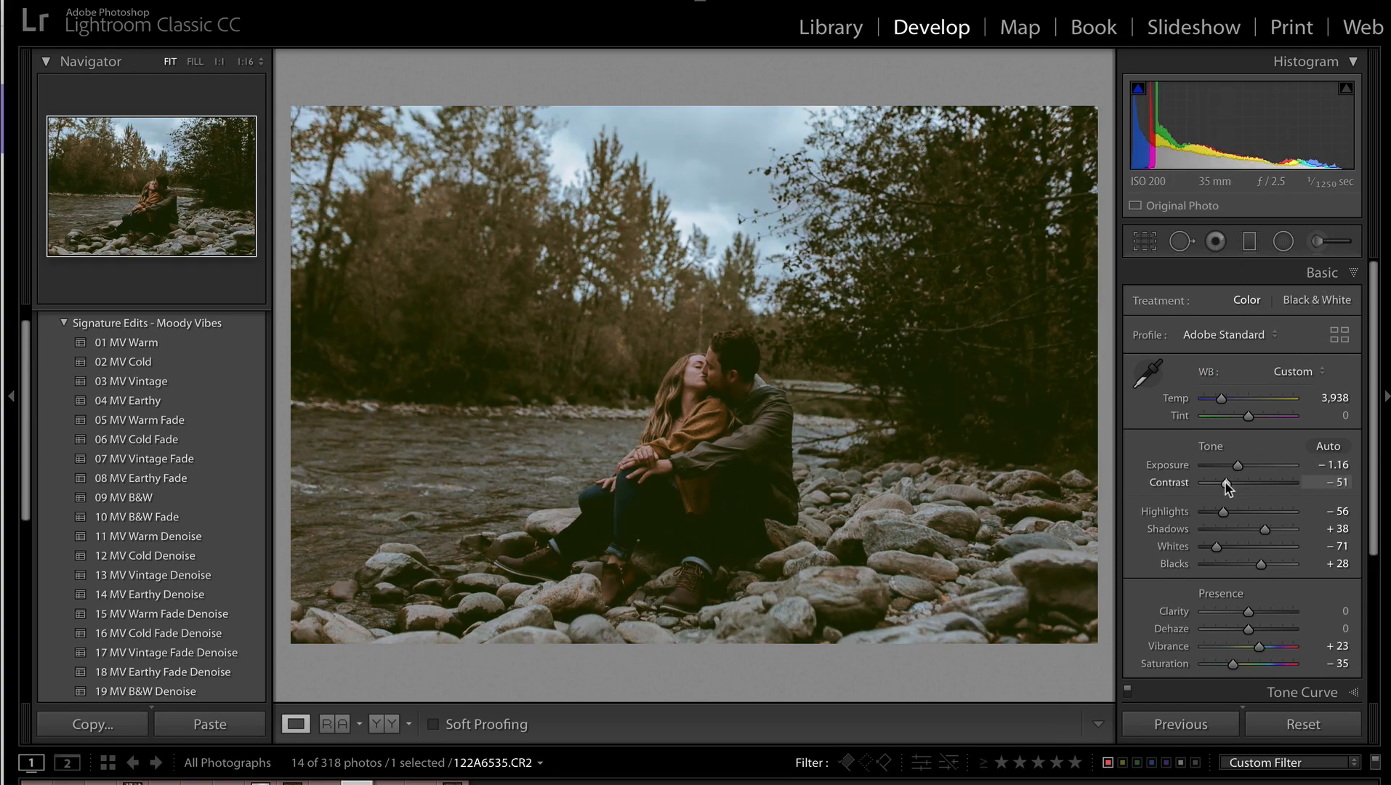
key(minus)
key(minus)
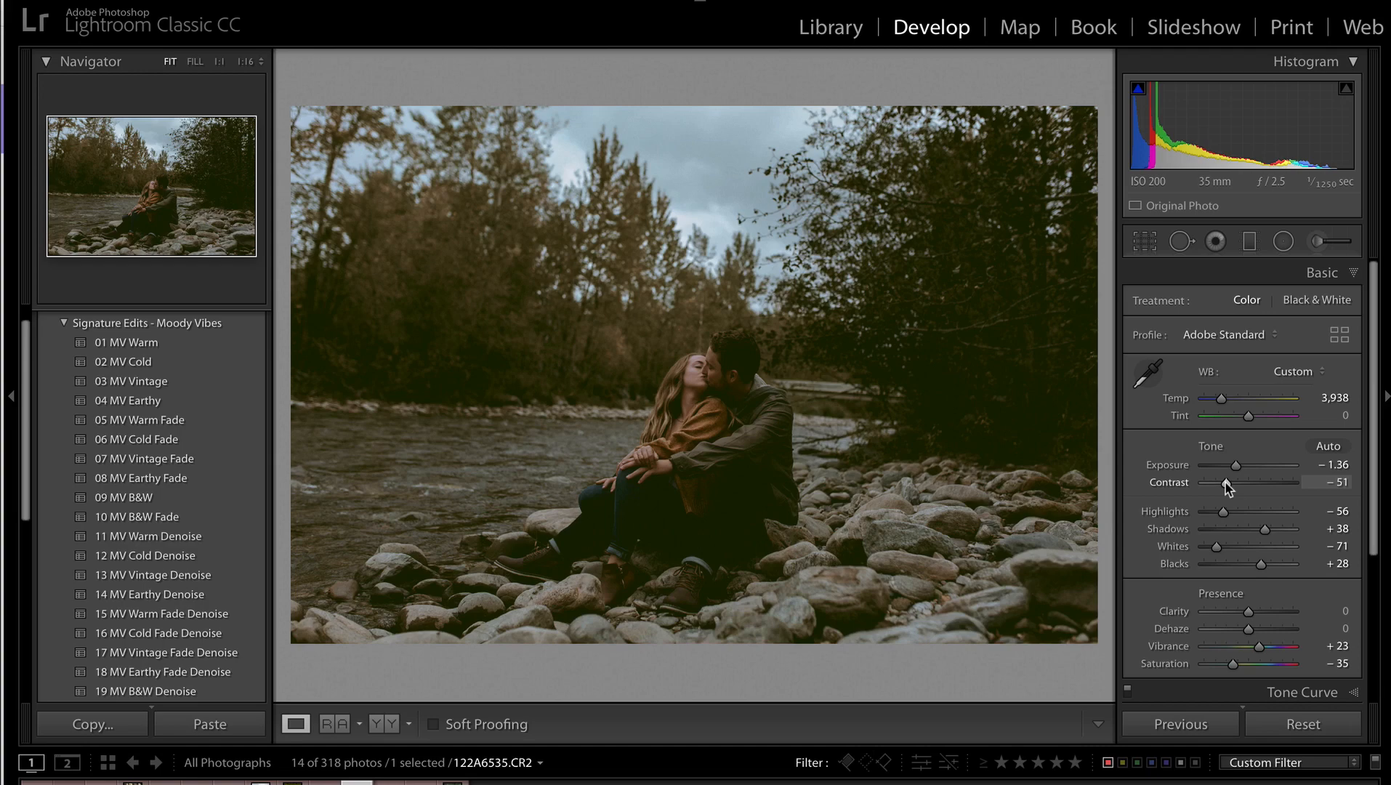
- Reset the river photo's contrast and lower it to −77, and raise the blacks to +92
double_click(1228, 486)
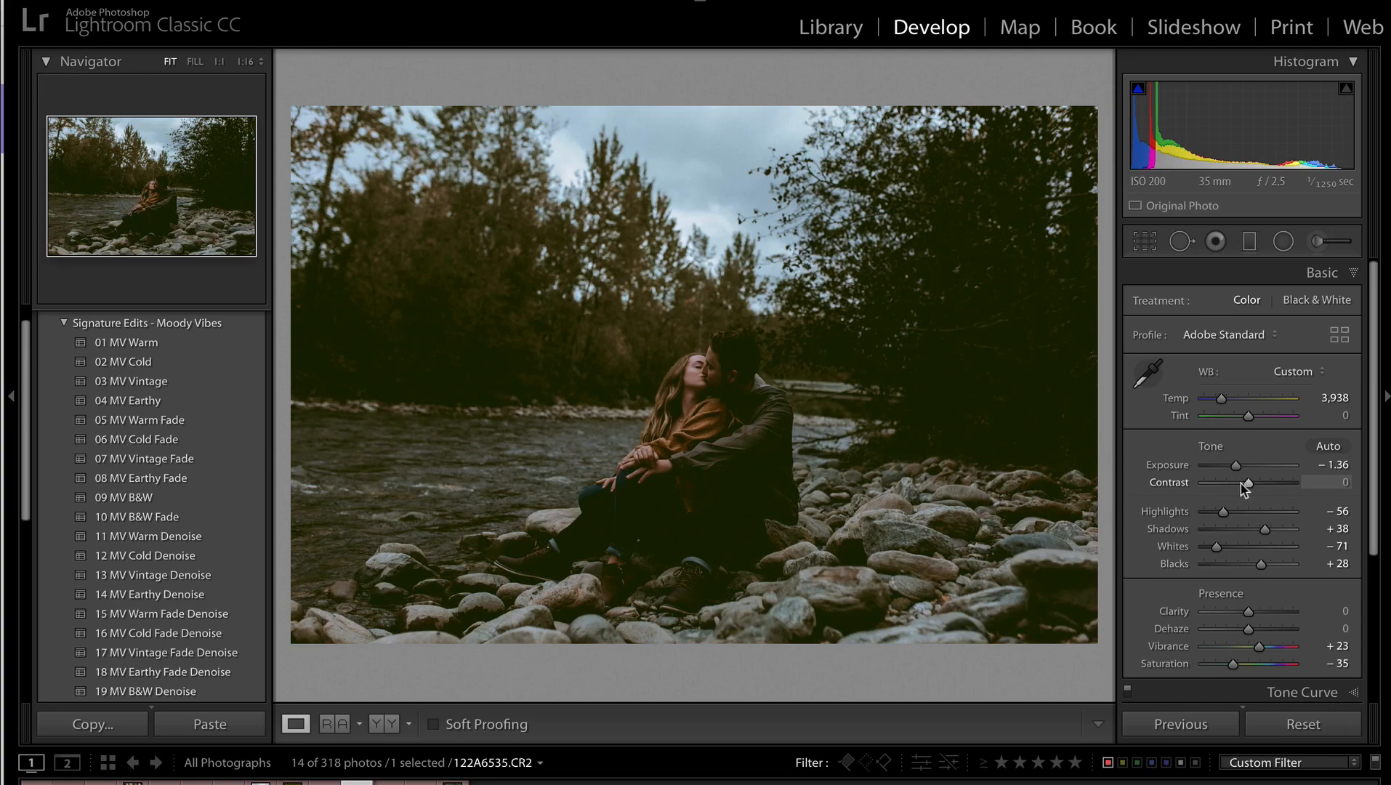
drag(1247, 483, 1211, 484)
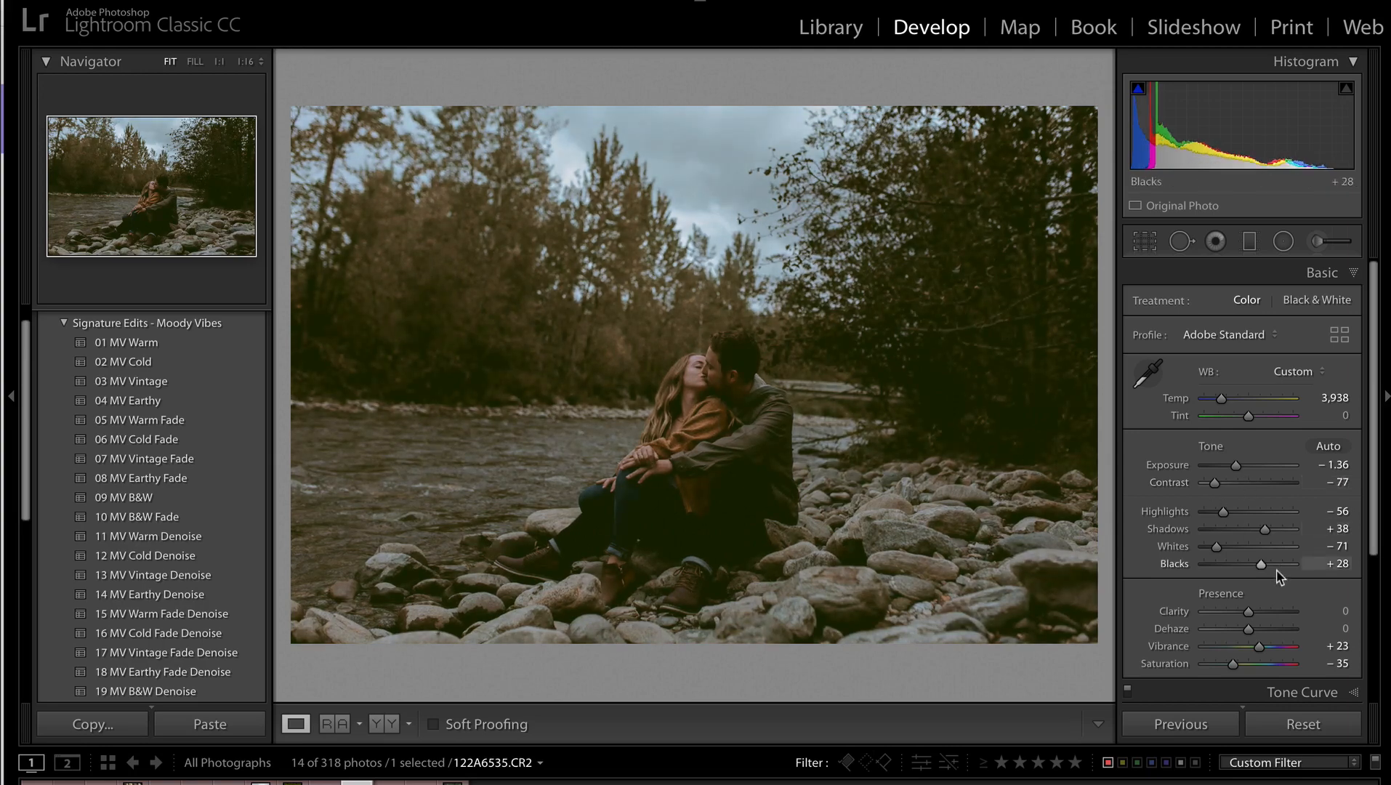
drag(1262, 564, 1289, 568)
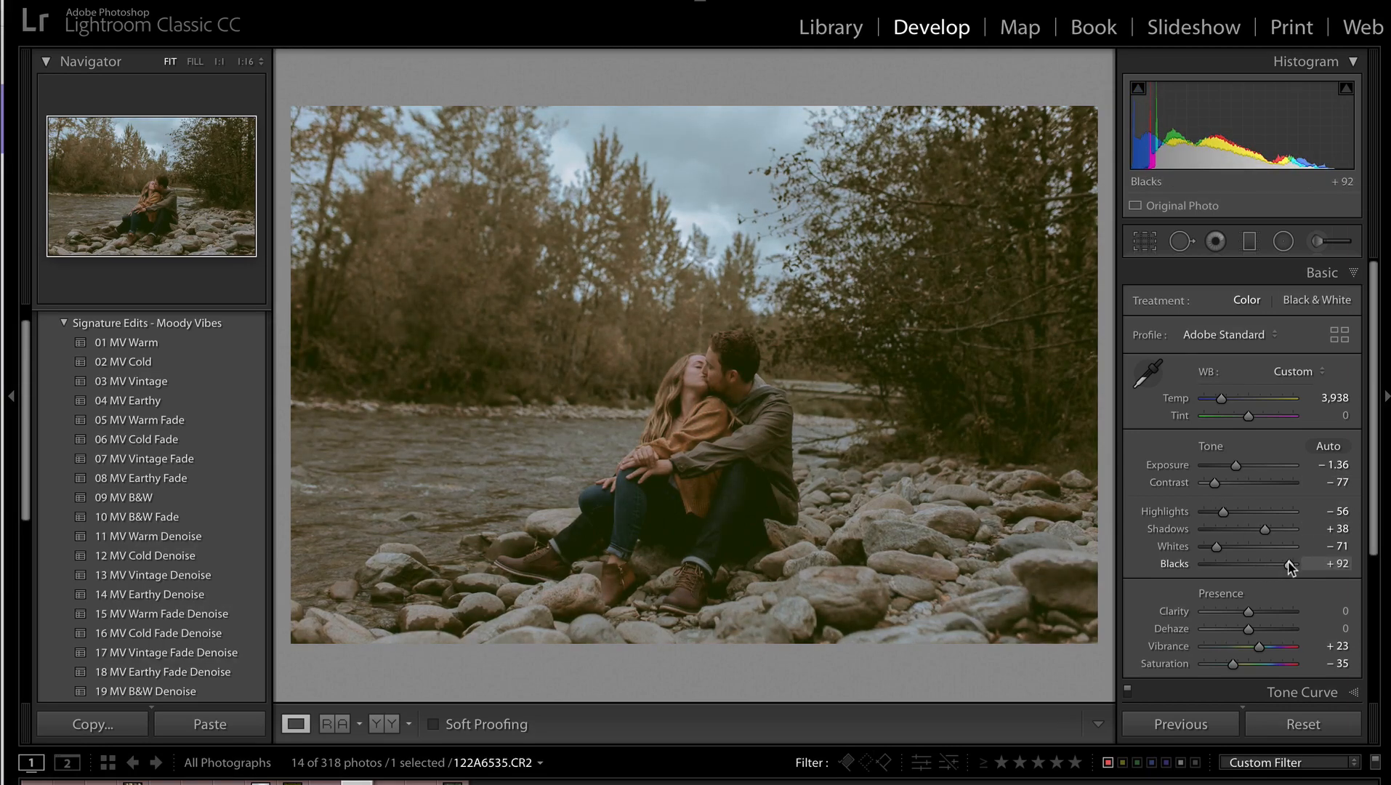
- Lower the river photo's exposure to −2.02 and set its contrast to −37
key(minus)
key(minus)
key(minus)
key(equal)
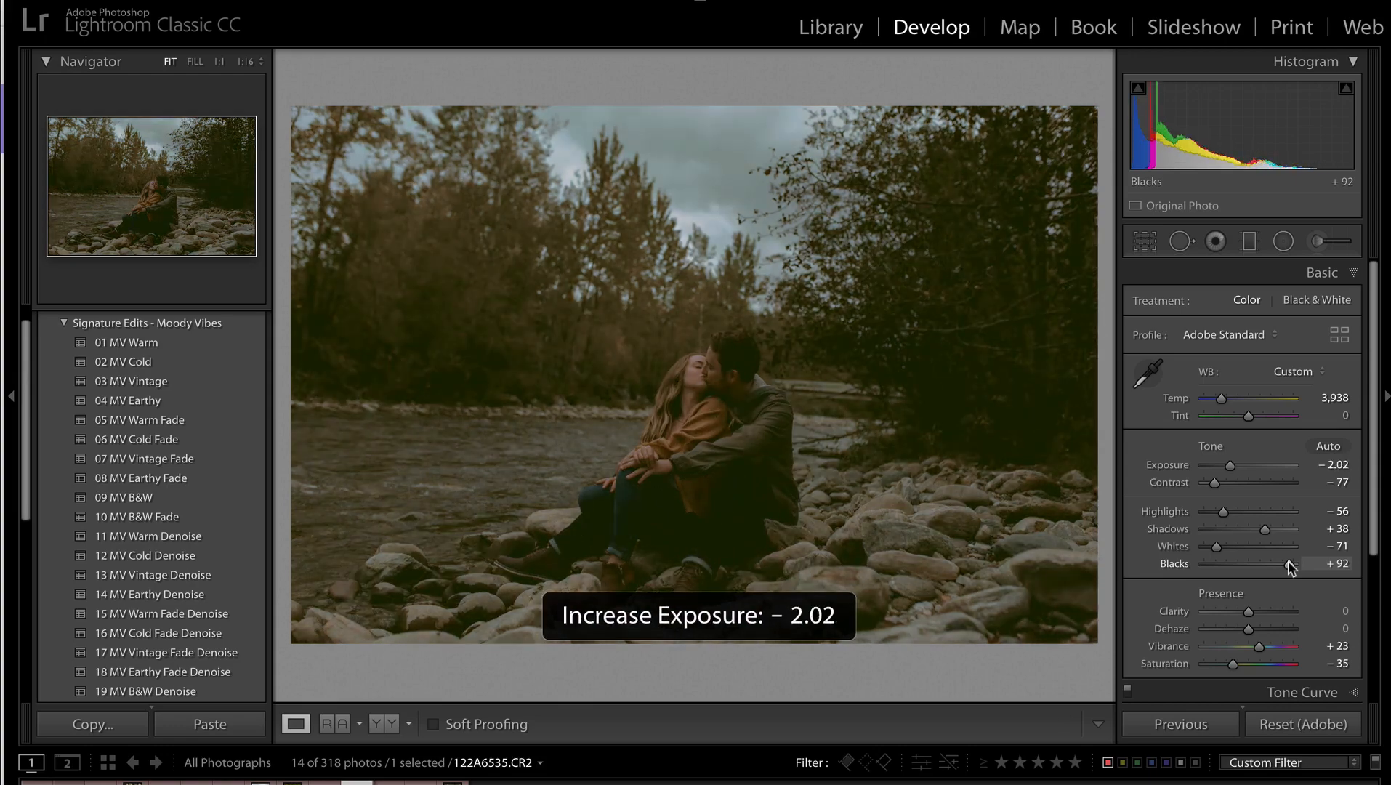
drag(1214, 484, 1233, 487)
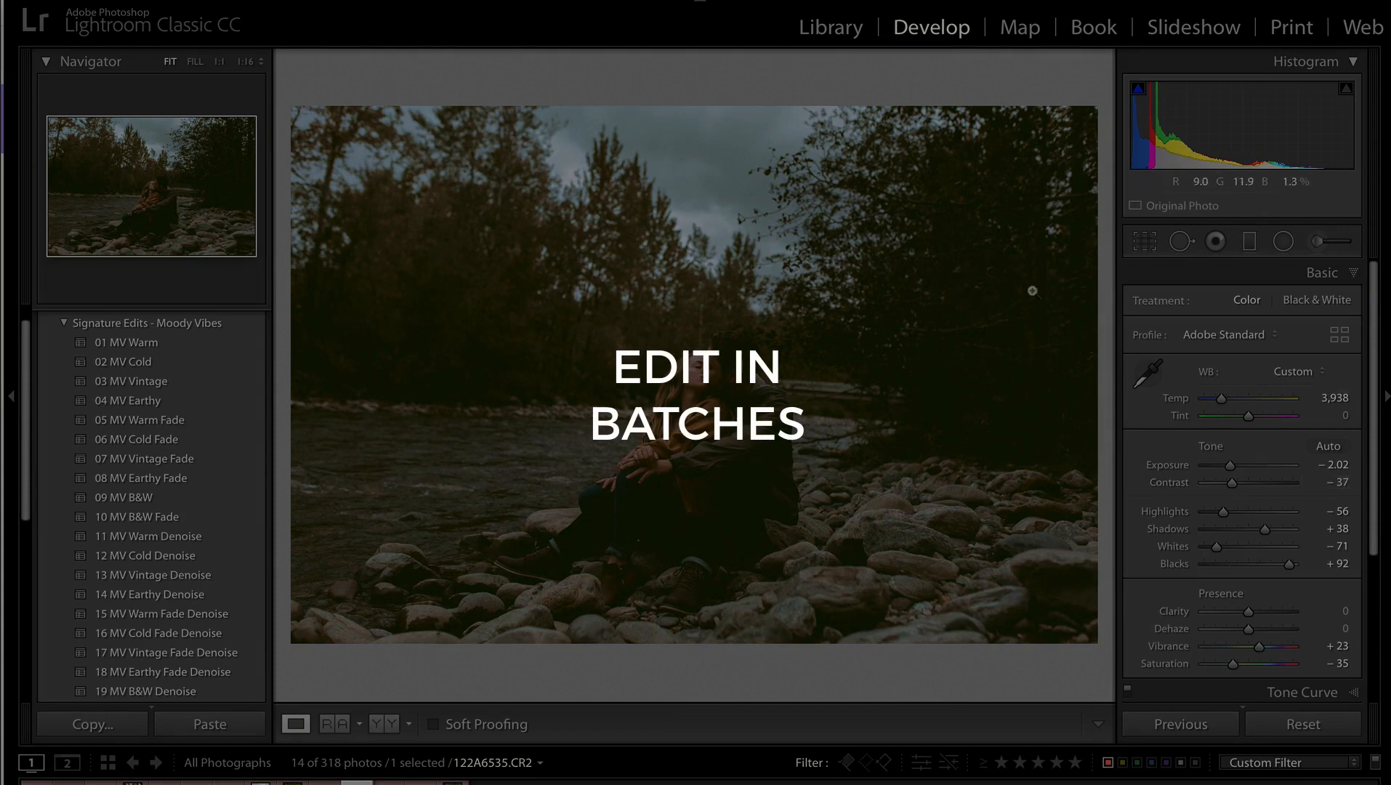
- Synchronize the river photo's settings across four selected photos, excluding exposure, local adjustments, crop and spot removal
shift+click(452, 781)
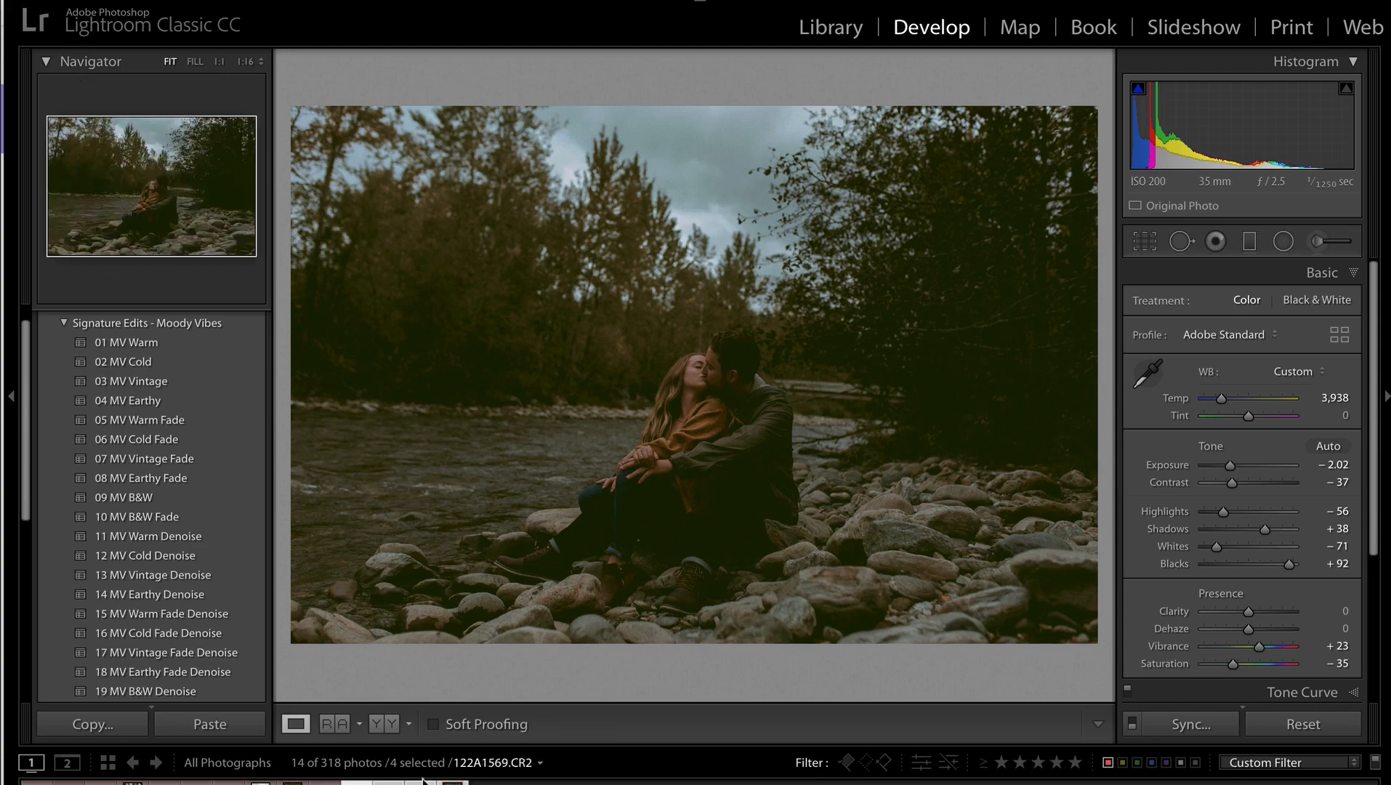
click(1197, 725)
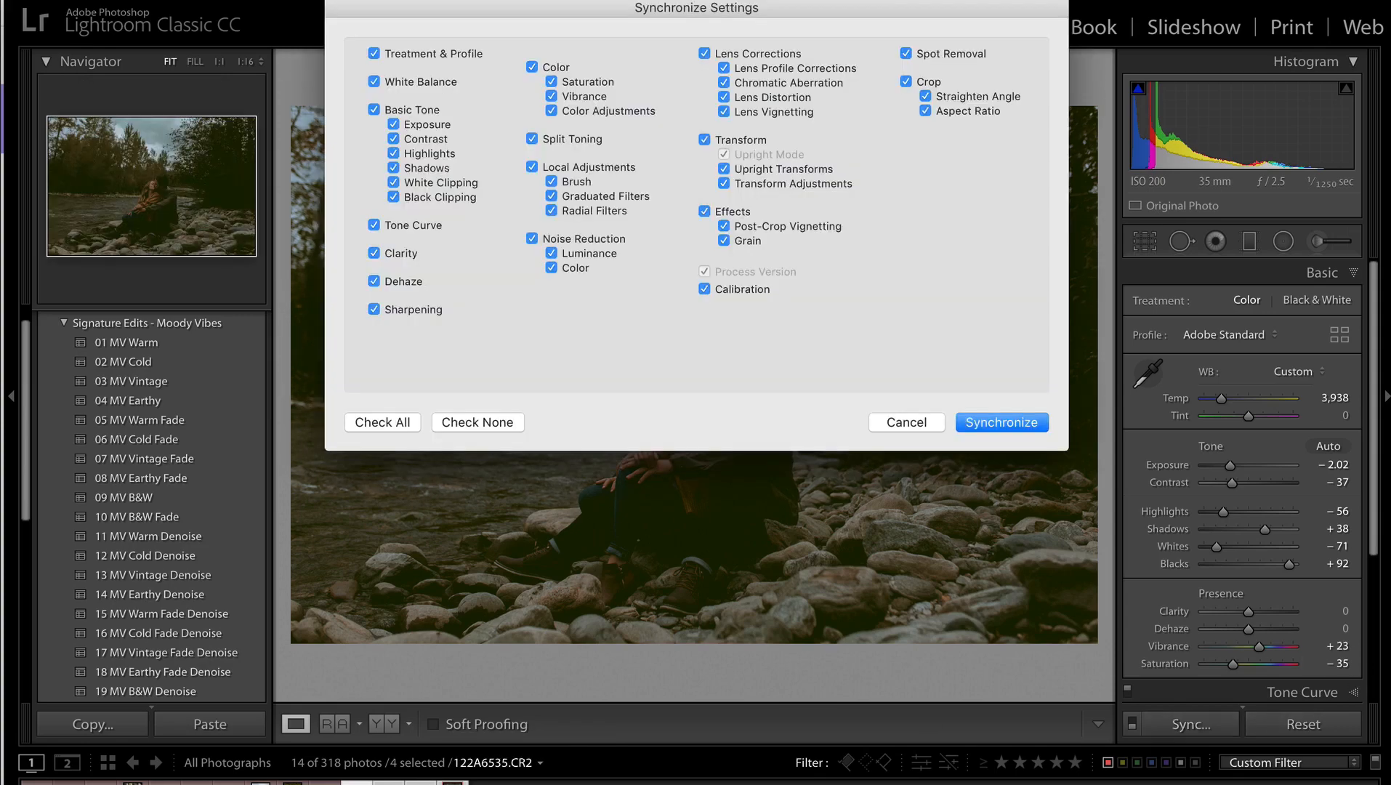
click(392, 127)
click(532, 167)
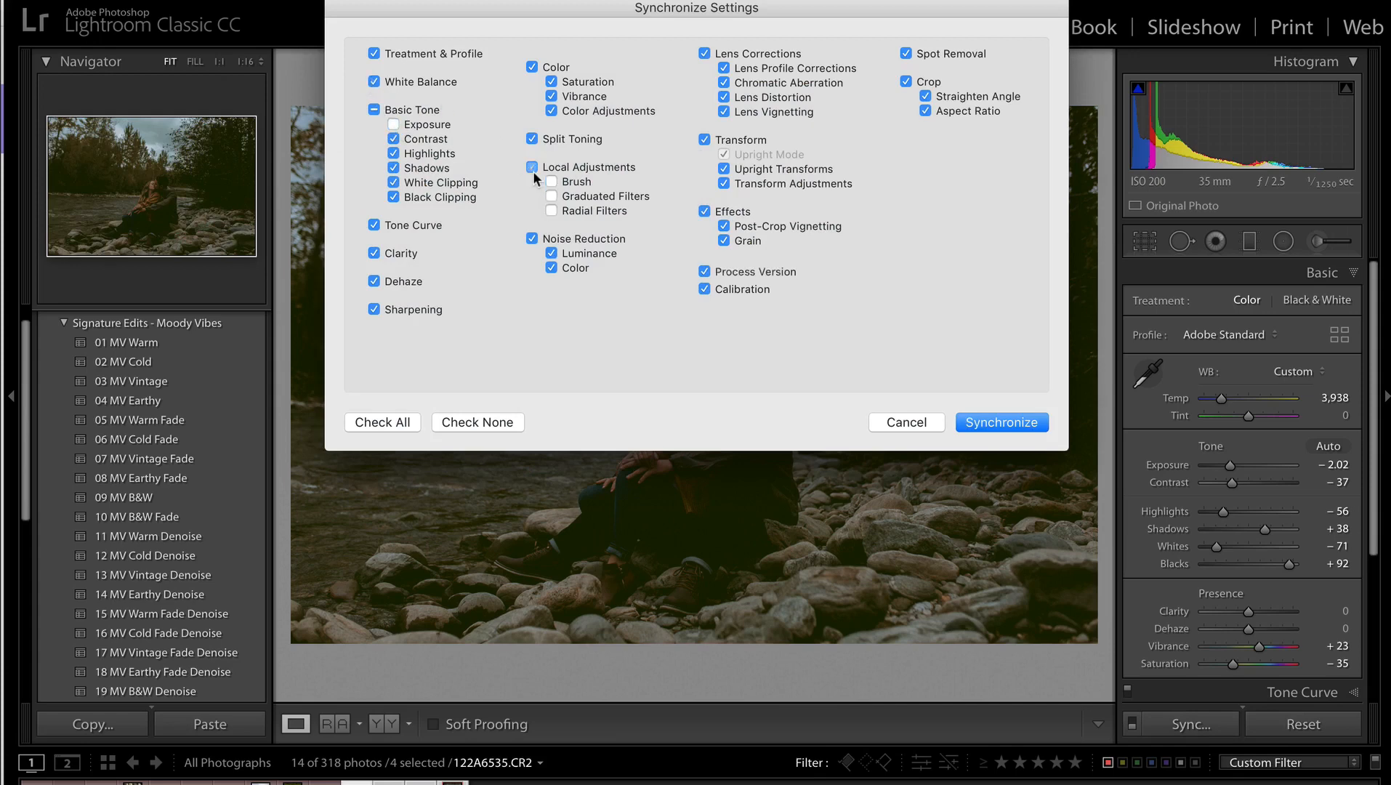
click(906, 81)
click(905, 54)
click(1013, 428)
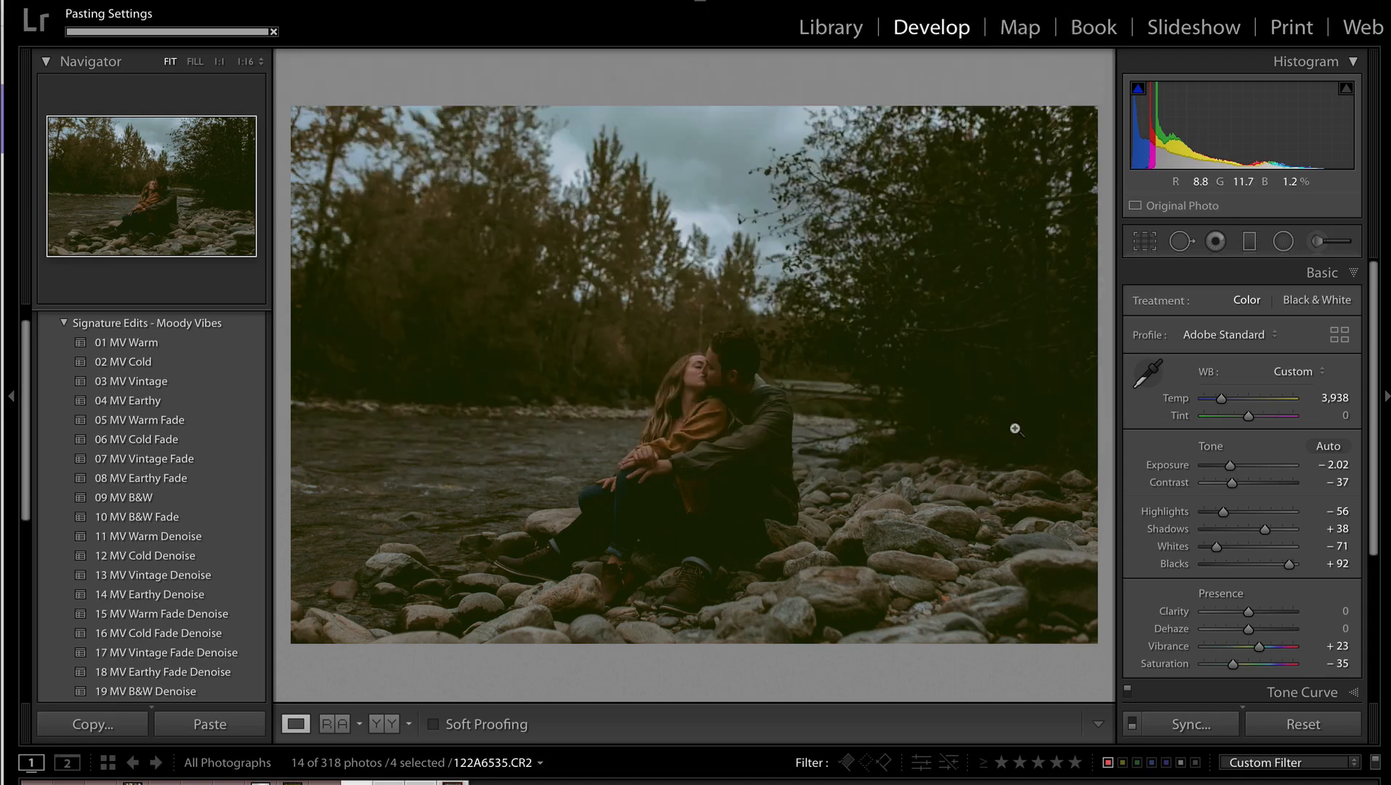
- Move to the photo of the couple holding hands by the river and set its exposure to −1.65
key(Right)
key(ctrl+shift+minus)
key(ctrl+shift+minus)
key(ctrl+shift+minus)
key(ctrl+shift+minus)
key(ctrl+shift+minus)
key(ctrl+shift+minus)
key(ctrl+shift+equal)
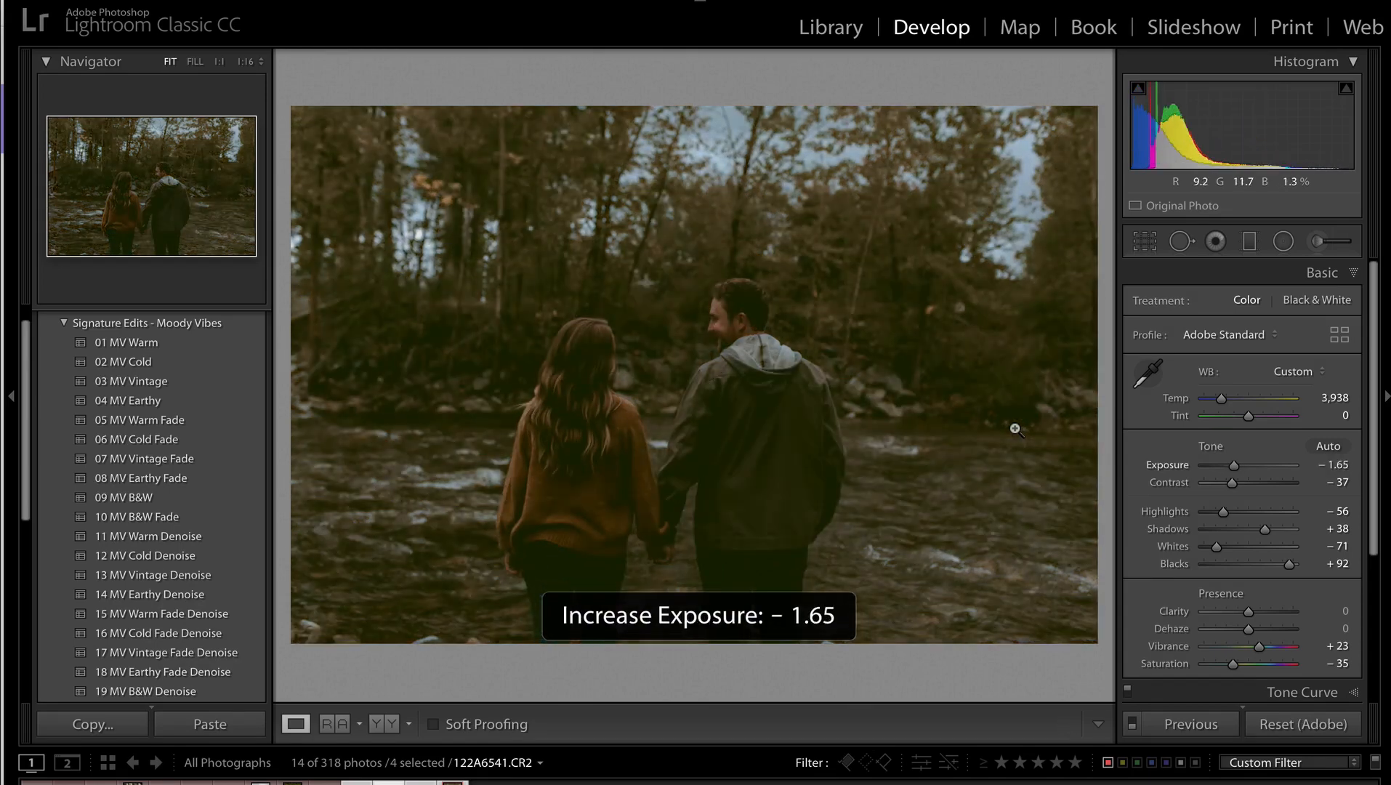
- Move to the photo of the couple holding their dogs and lower its exposure below −0.99
key(Right)
key(ctrl+shift+minus)
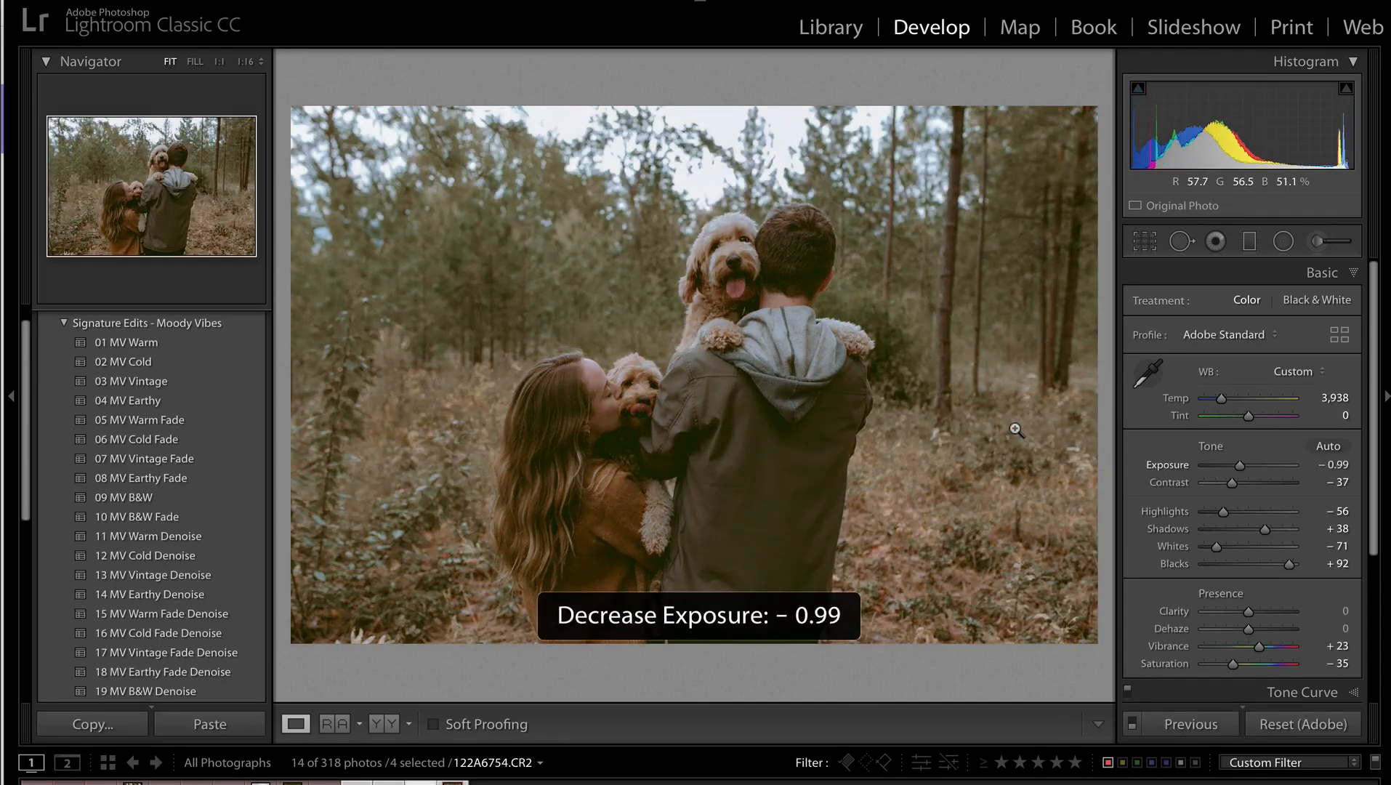
key(ctrl+shift+minus)
key(ctrl+shift+minus)
- Move to the portrait-format photo of the couple seated under the tree and lower its exposure to −1.65
key(Right)
key(ctrl+shift+minus)
key(ctrl+shift+minus)
key(ctrl+shift+minus)
key(ctrl+shift+minus)
key(ctrl+shift+minus)
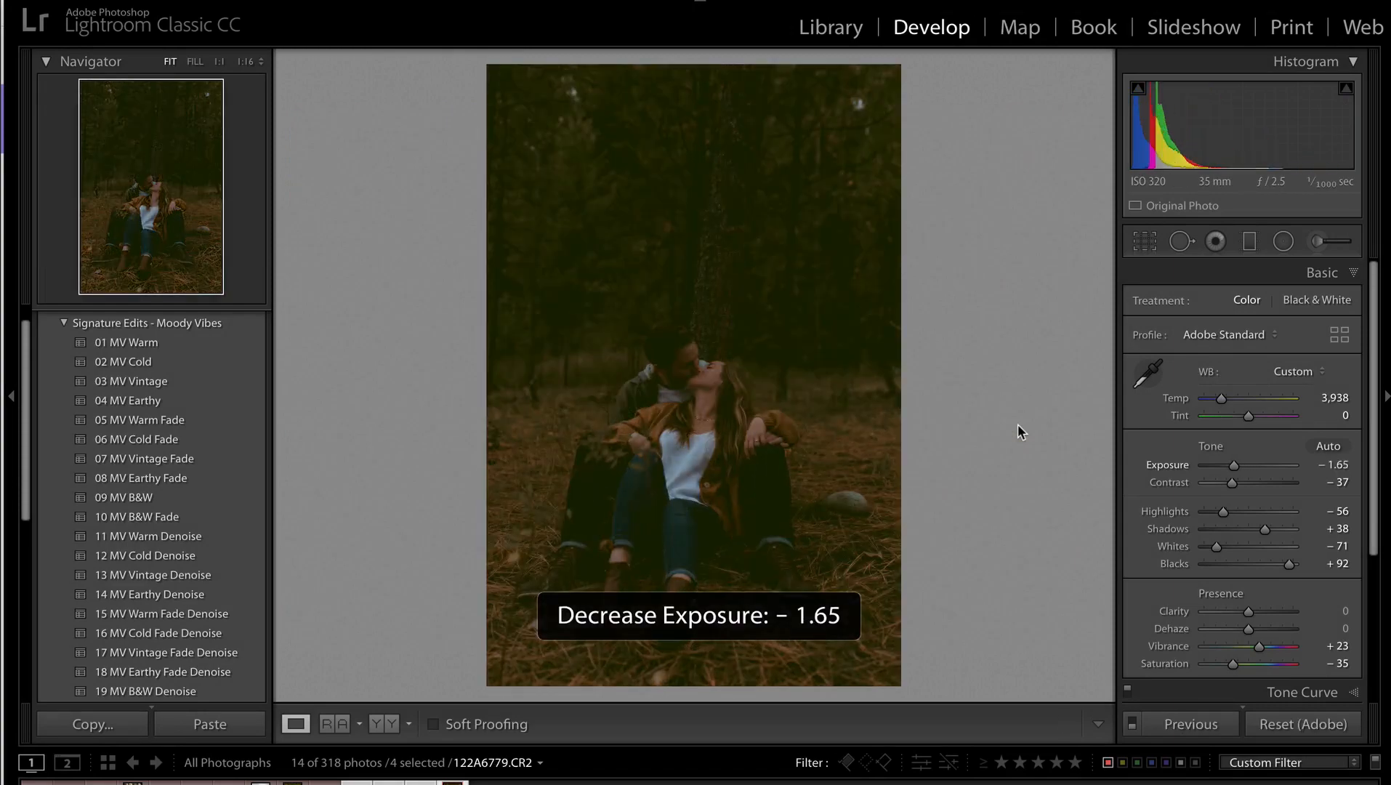
- Move to the photo of the couple seated on the river rocks and lower its exposure to −2.68
key(ctrl+shift+period)
key(Right)
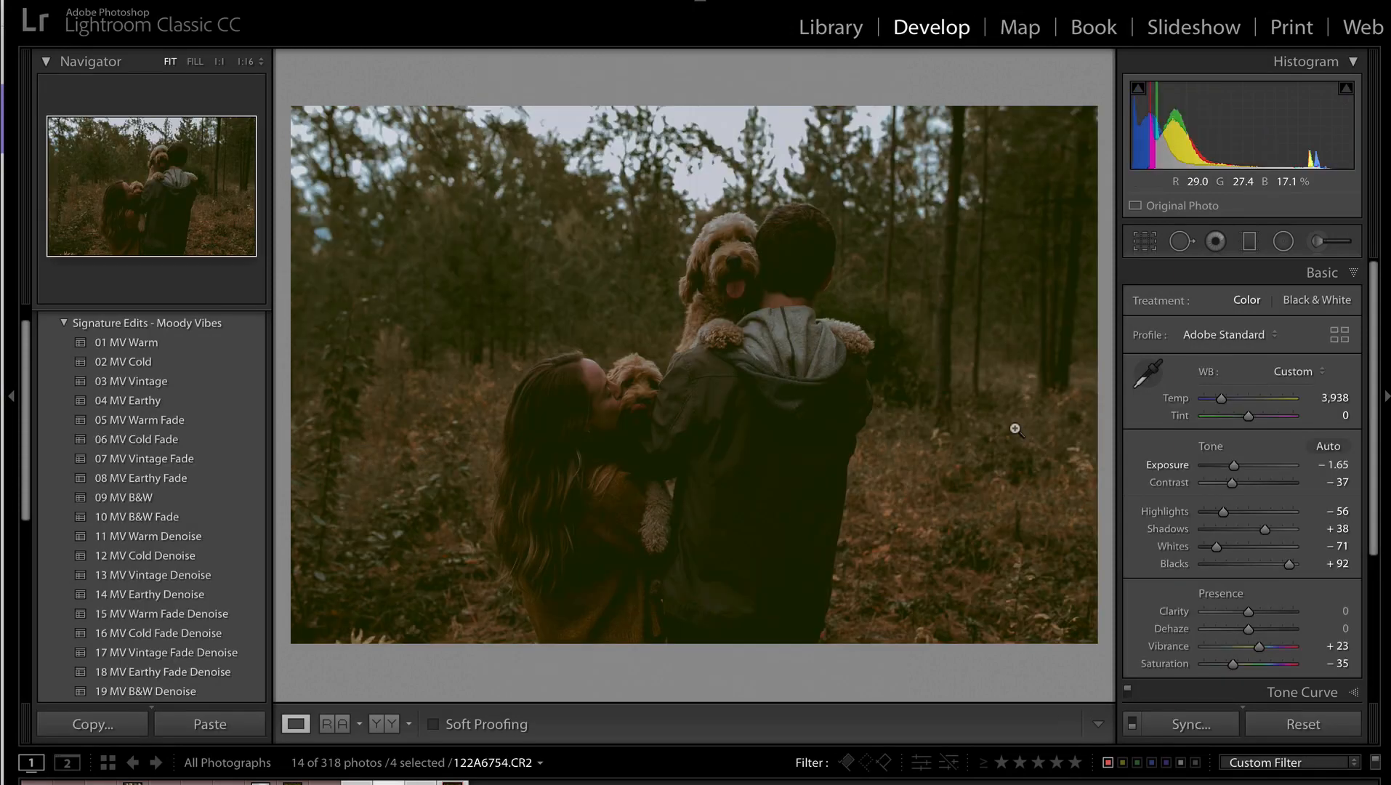
key(Right)
key(Right)
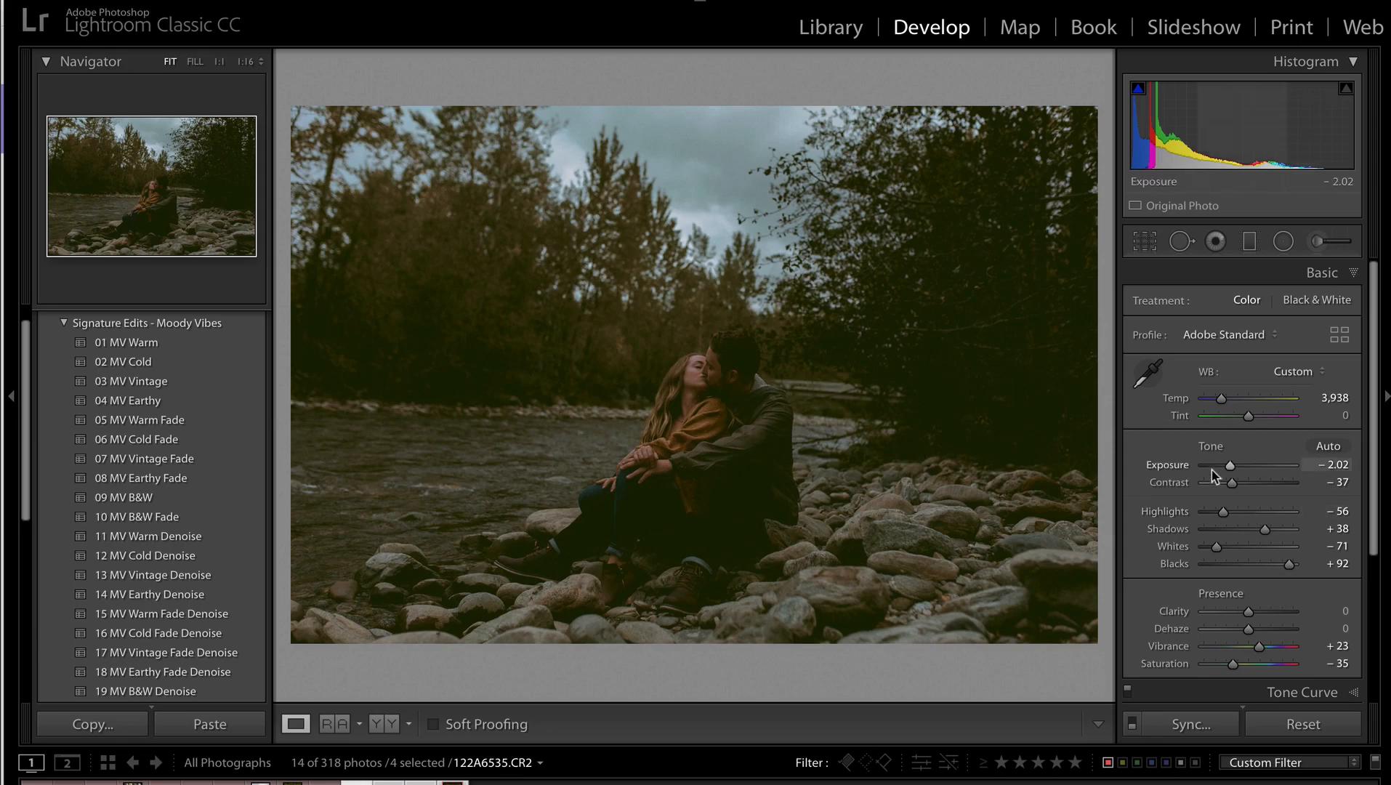
key(shift+minus)
key(shift+minus)
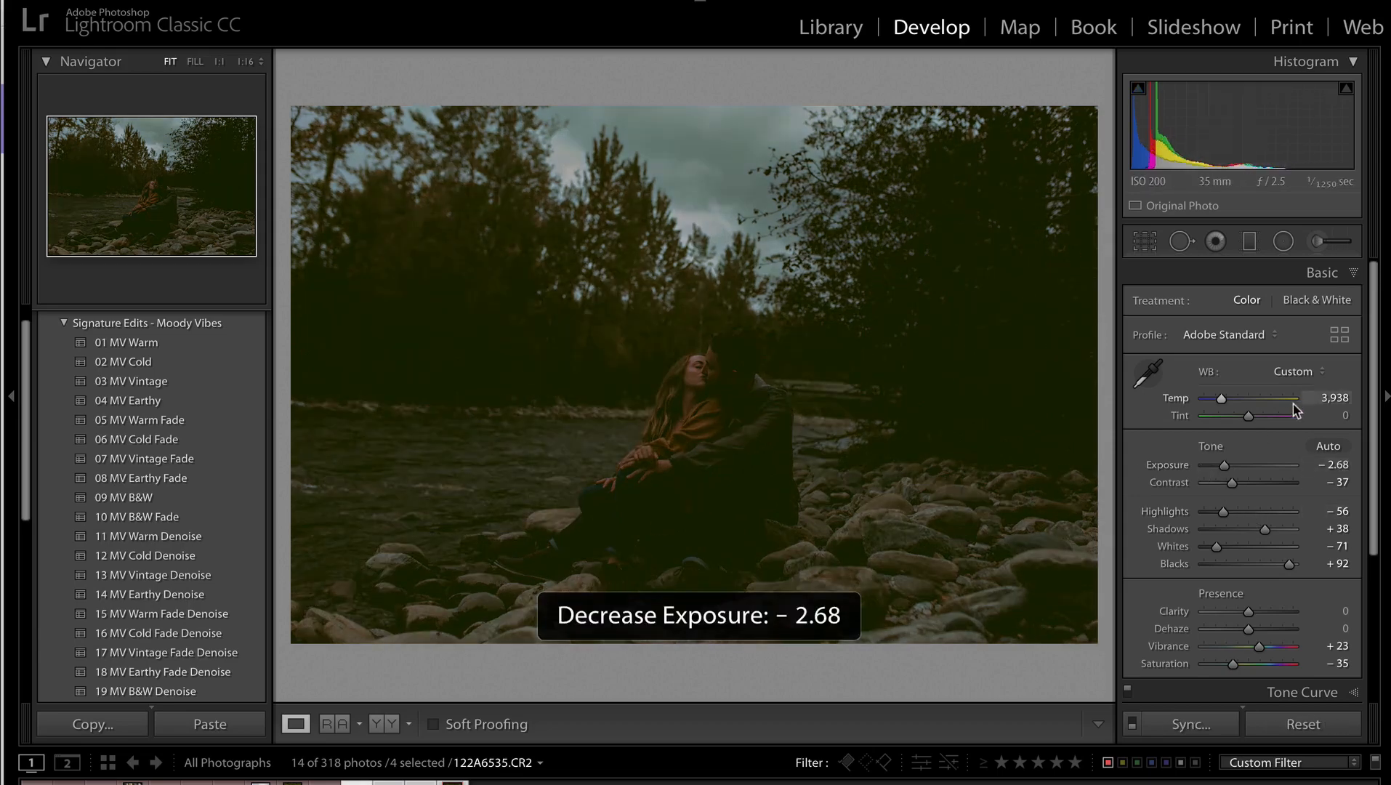
- Draw a large oval radial filter around the couple on the river rocks with its contrast at −100
click(1283, 244)
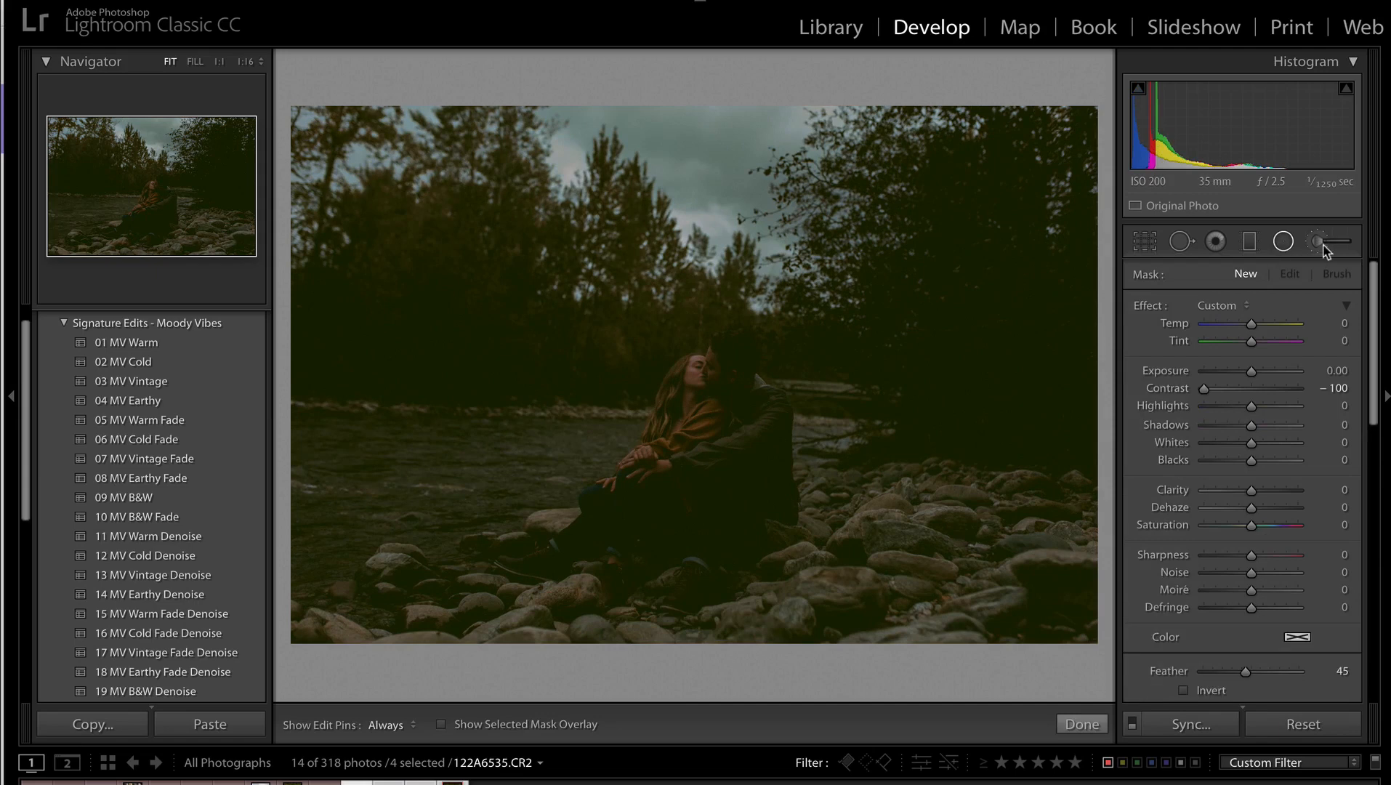
drag(644, 427, 959, 651)
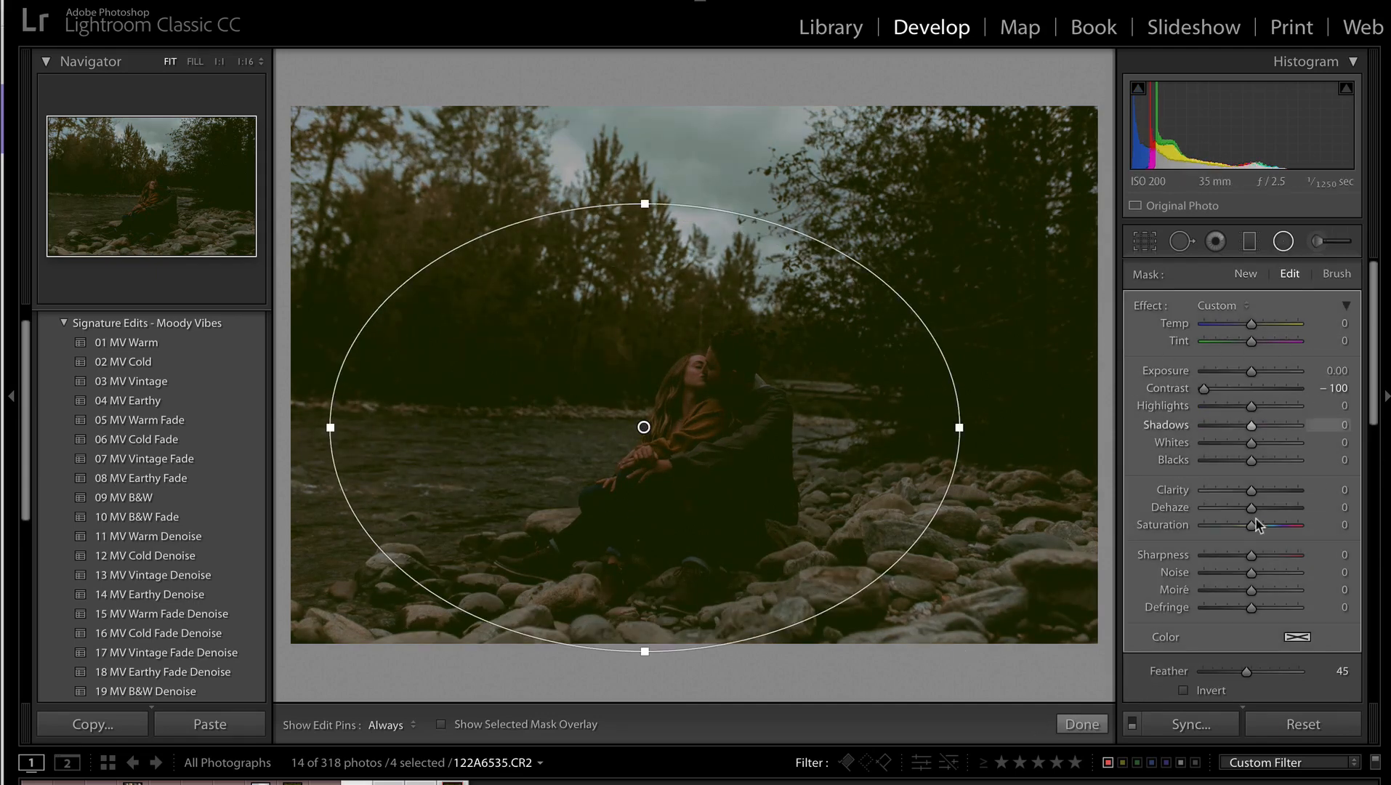
drag(1235, 391, 1245, 392)
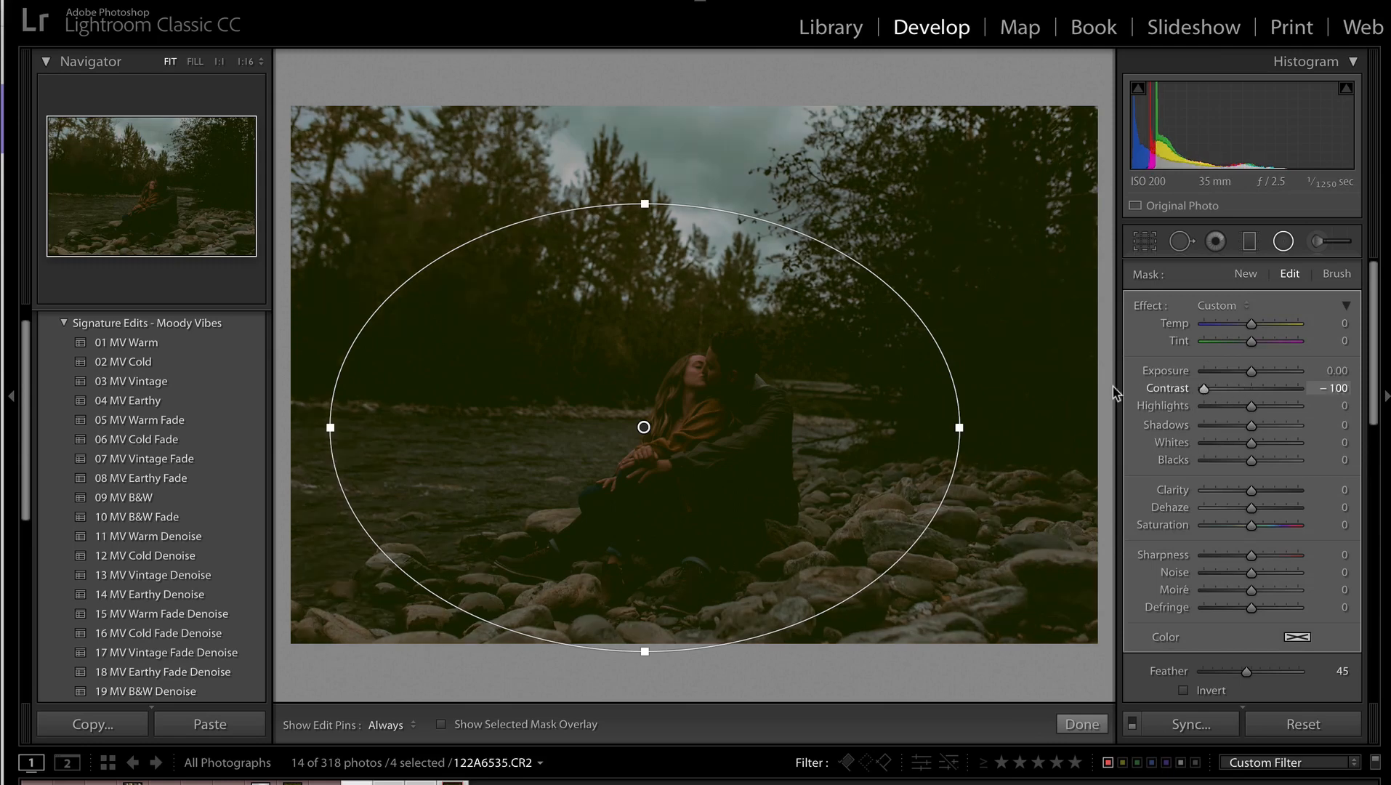
- Invert the radial filter to affect the area inside it, centre it on the couple and set its feather to 75
key(apostrophe)
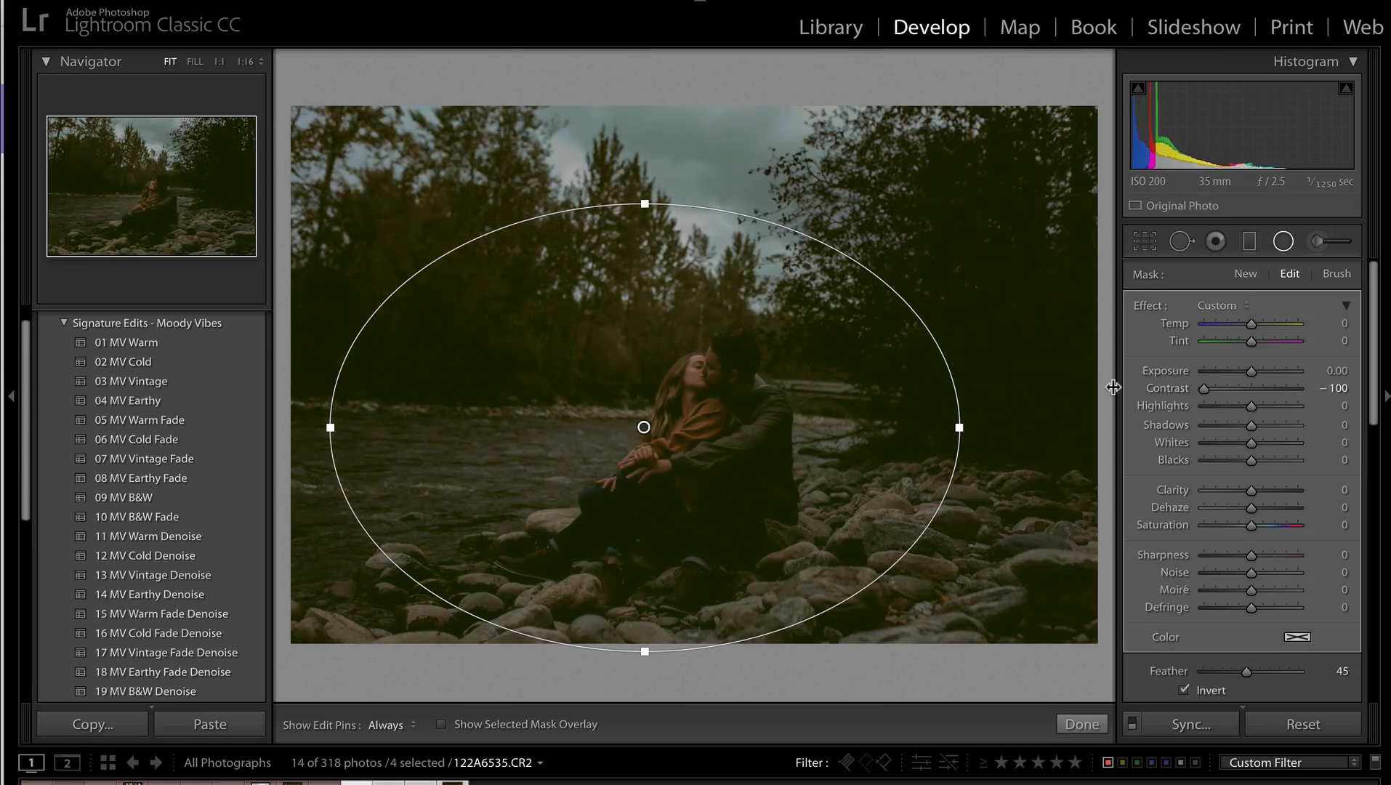
key(apostrophe)
drag(550, 454, 624, 459)
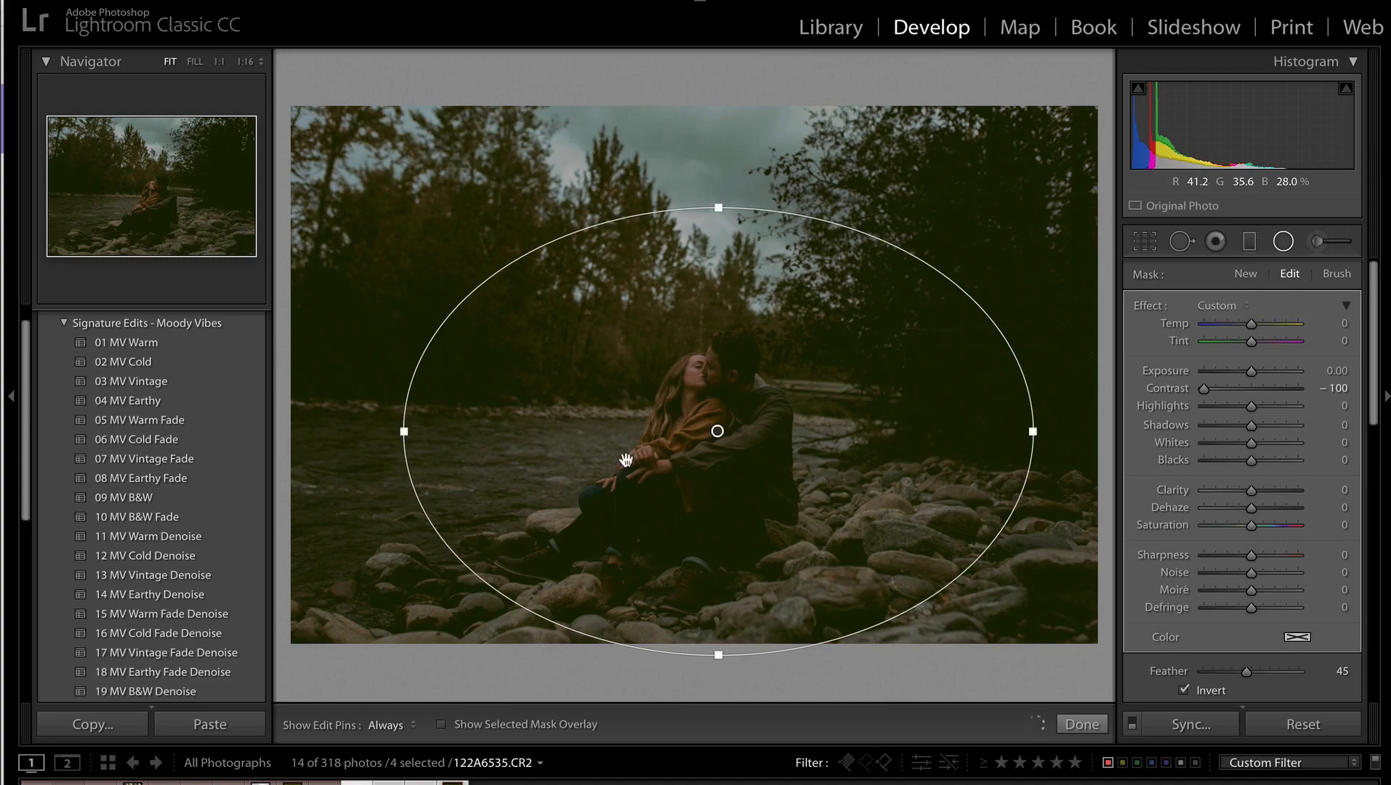
key(apostrophe)
key(apostrophe)
key(apostrophe)
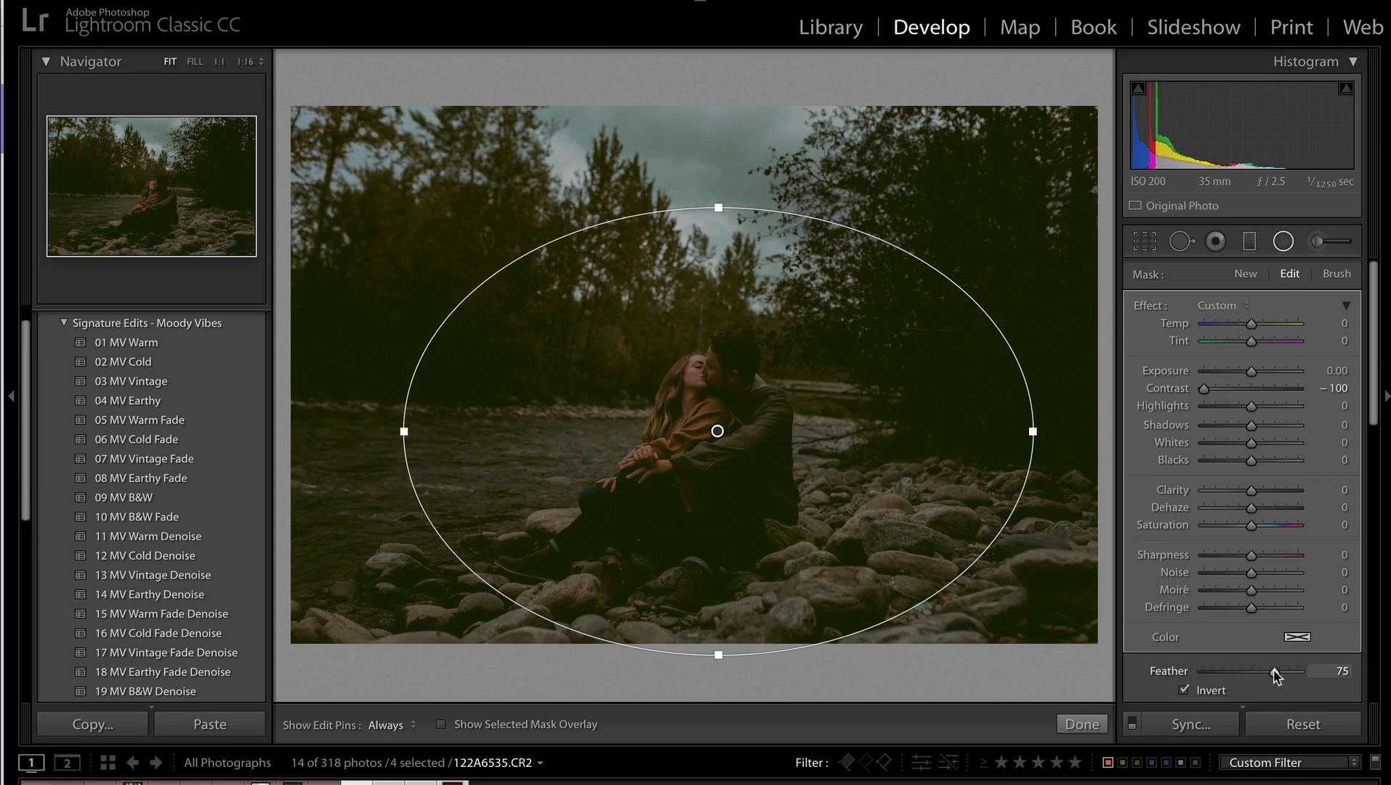
- Compare the photo with and without the radial filter, keep the filter and close the Radial Filter tool
key(Delete)
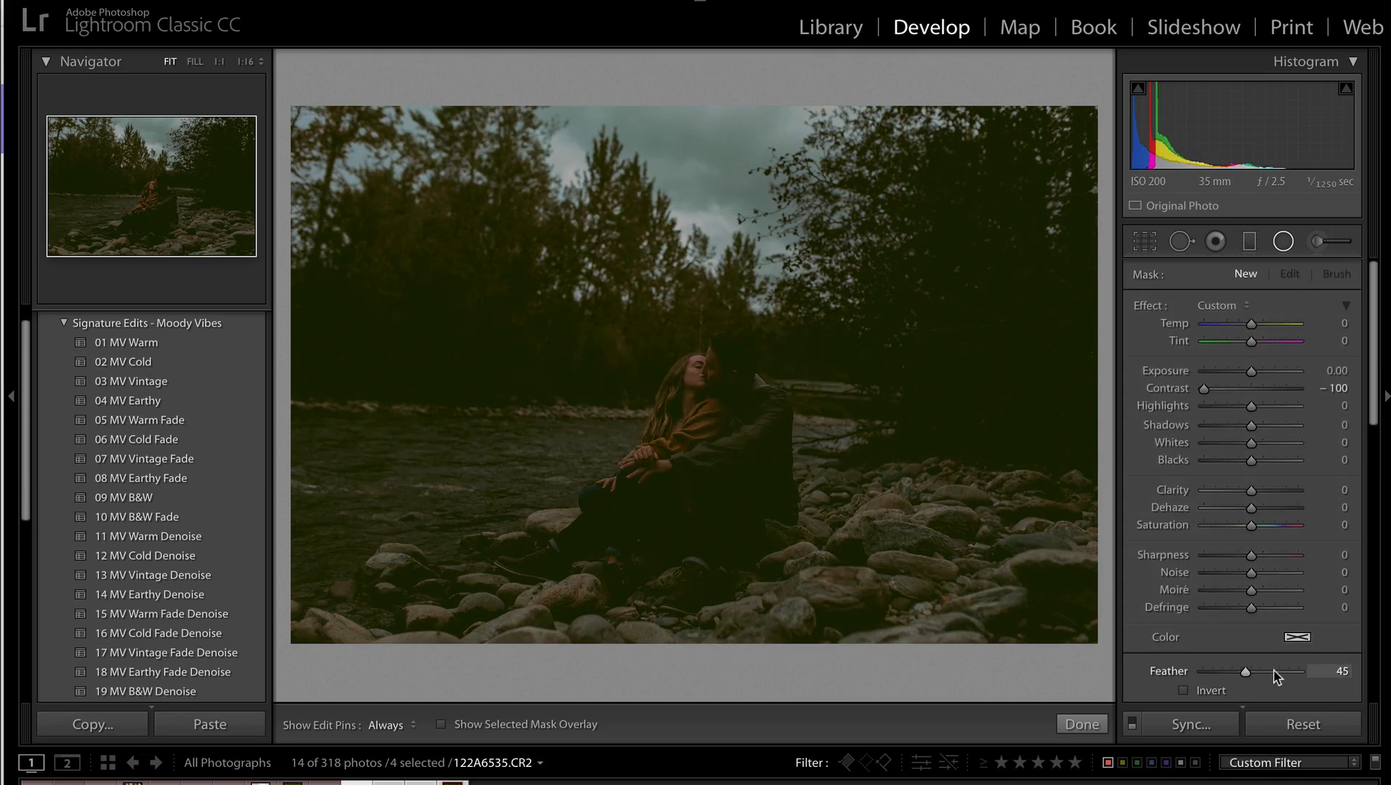
key(super+z)
key(shift+m)
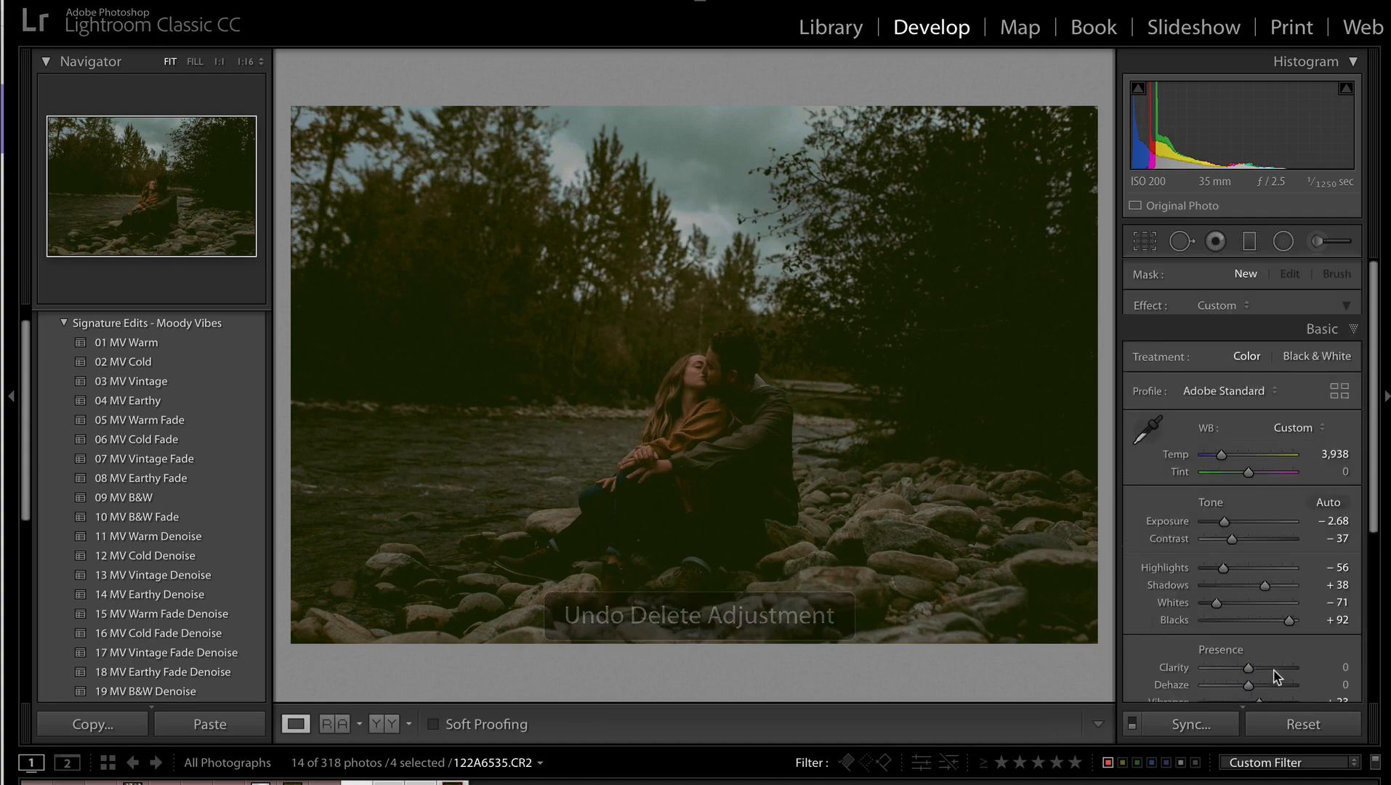
- Try an exposure of −2.48 on the river-rocks photo and return it to −2.68
key(equal)
key(equal)
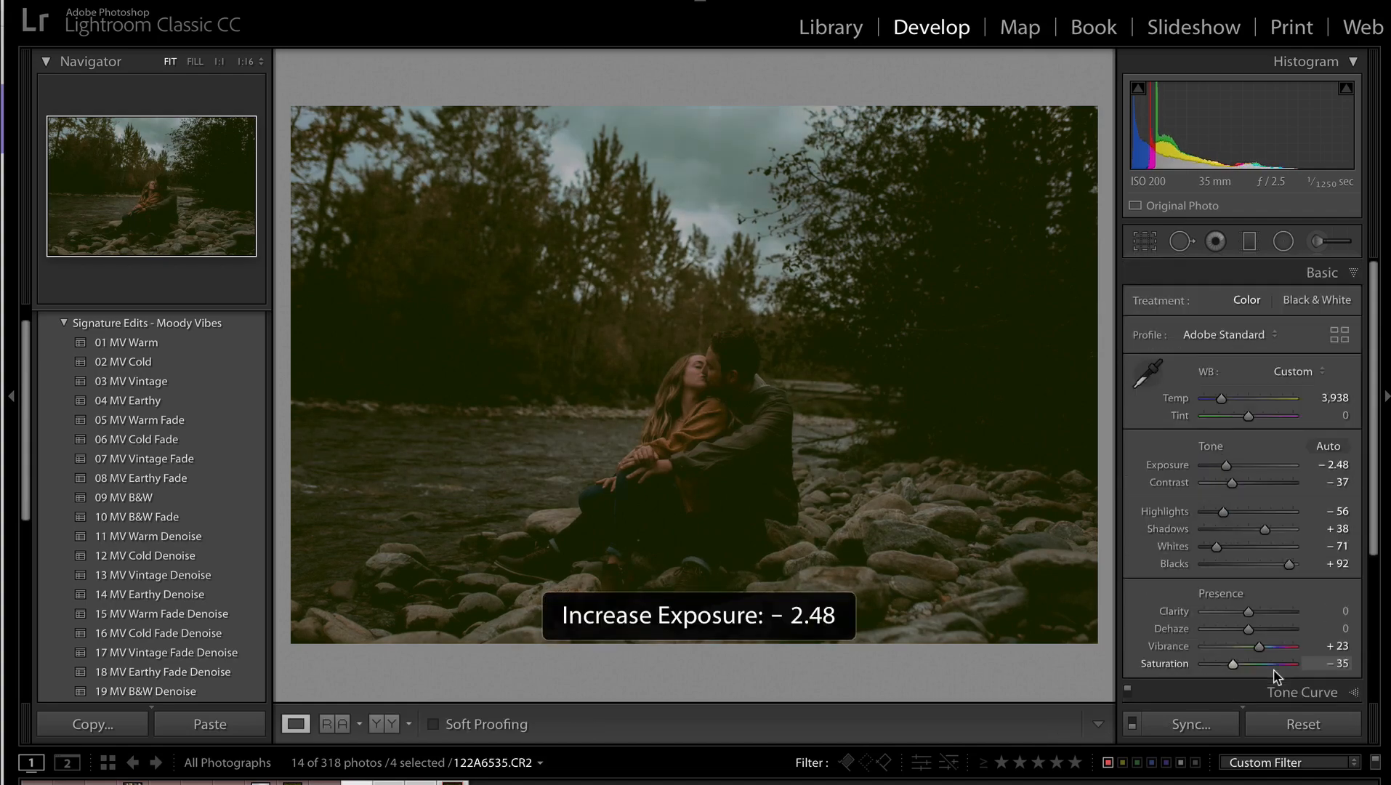
key(minus)
key(minus)
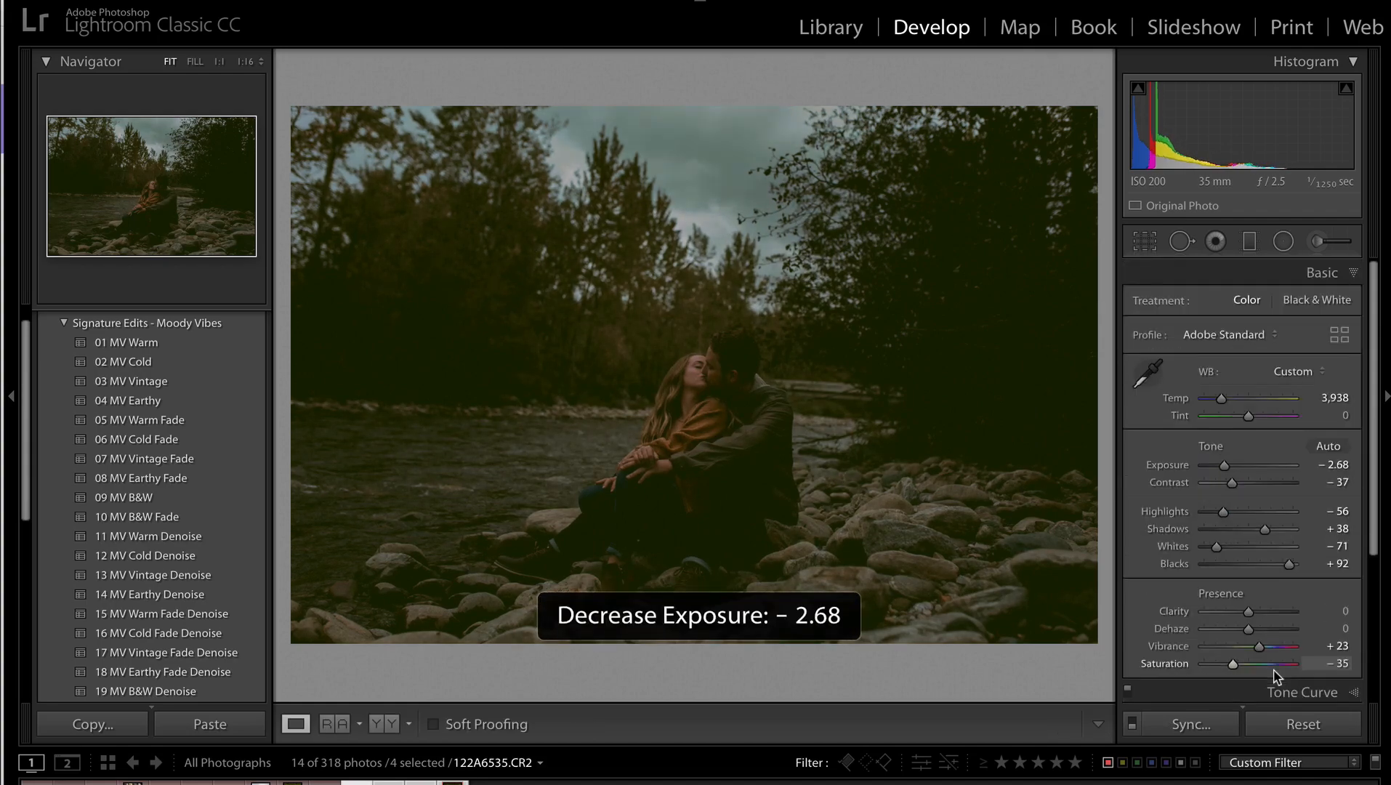
- Copy only the local adjustments (brush, graduated filters and radial filters) from the river-rocks photo
key(ctrl+shift+c)
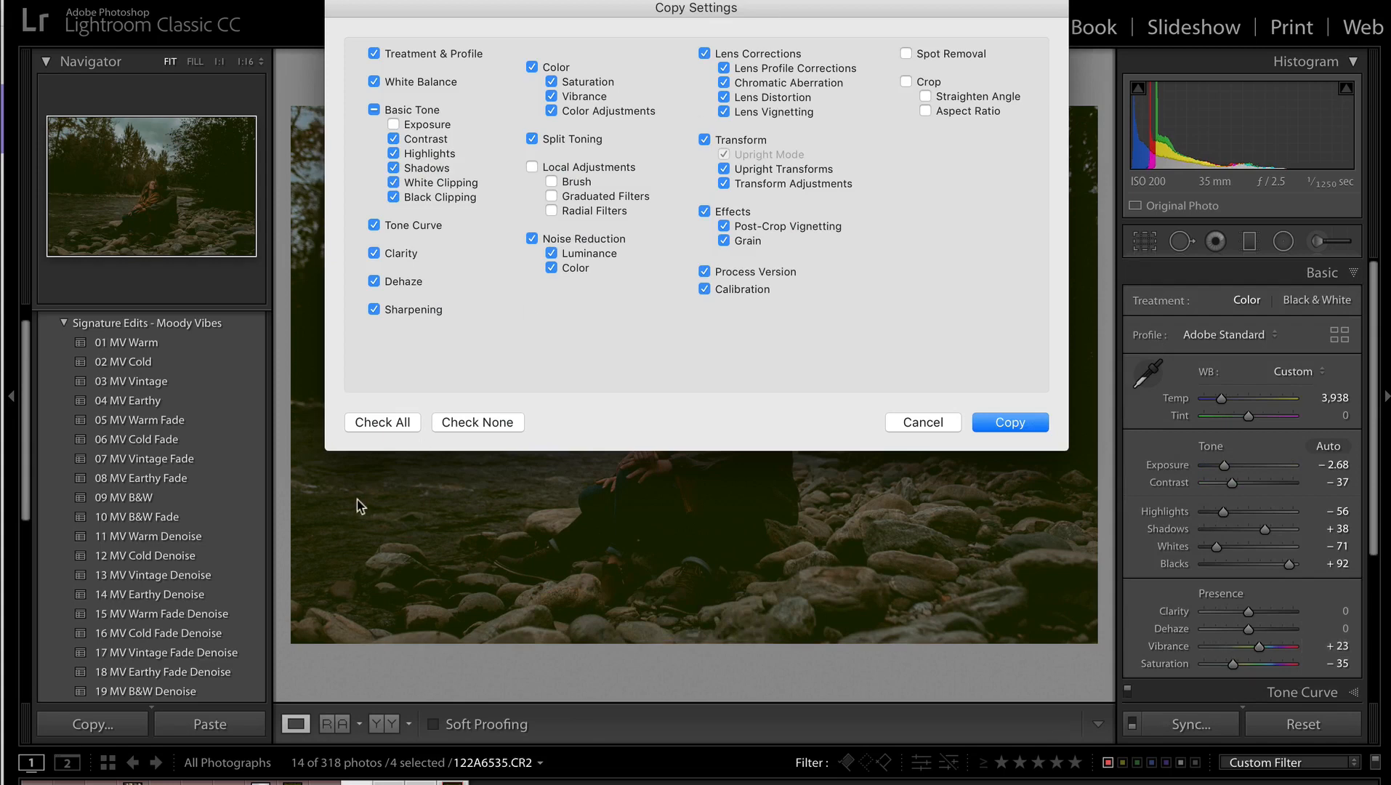
click(447, 423)
click(533, 167)
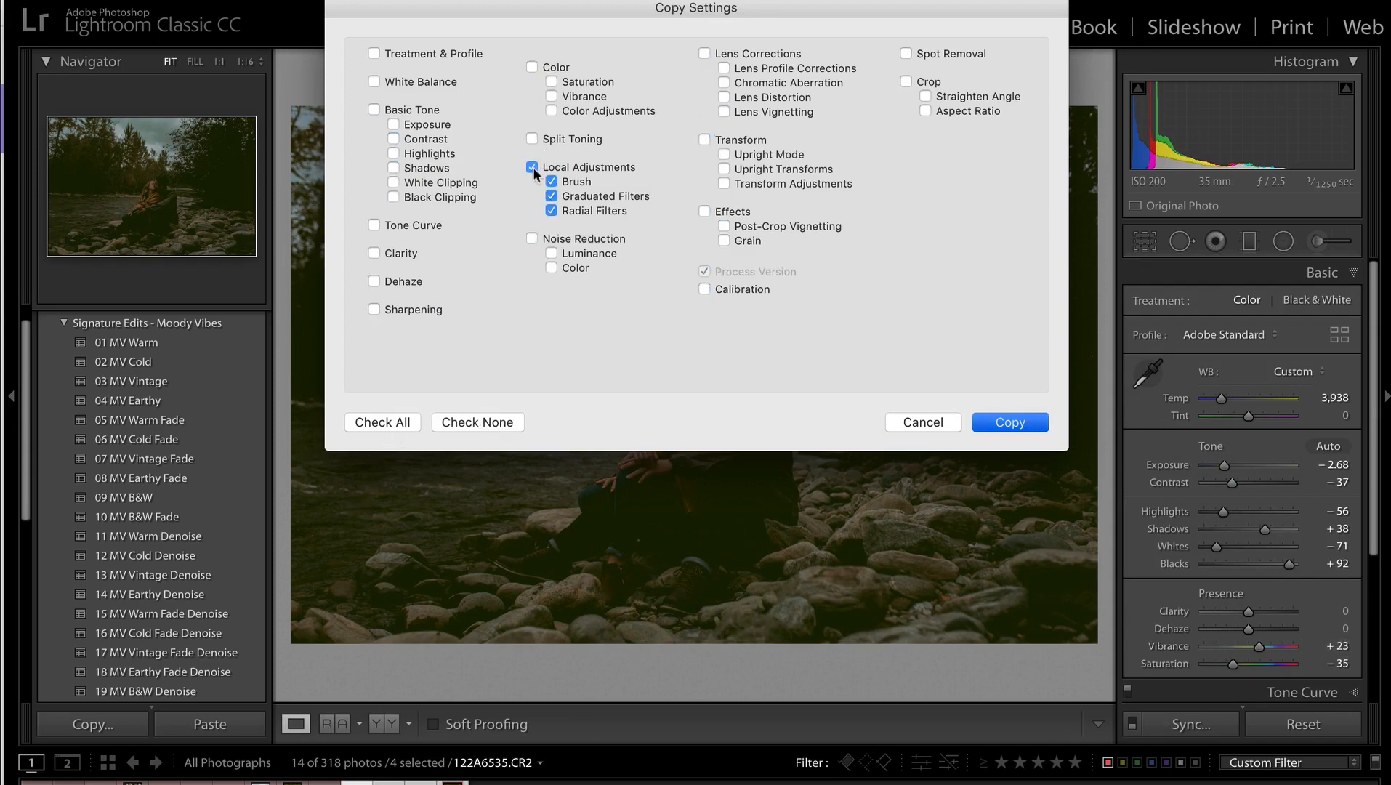
key(Return)
- Paste the copied local adjustments onto the hand-holding river photo, the dogs photo and the portrait-format tree photo
key(Right)
key(ctrl+shift+v)
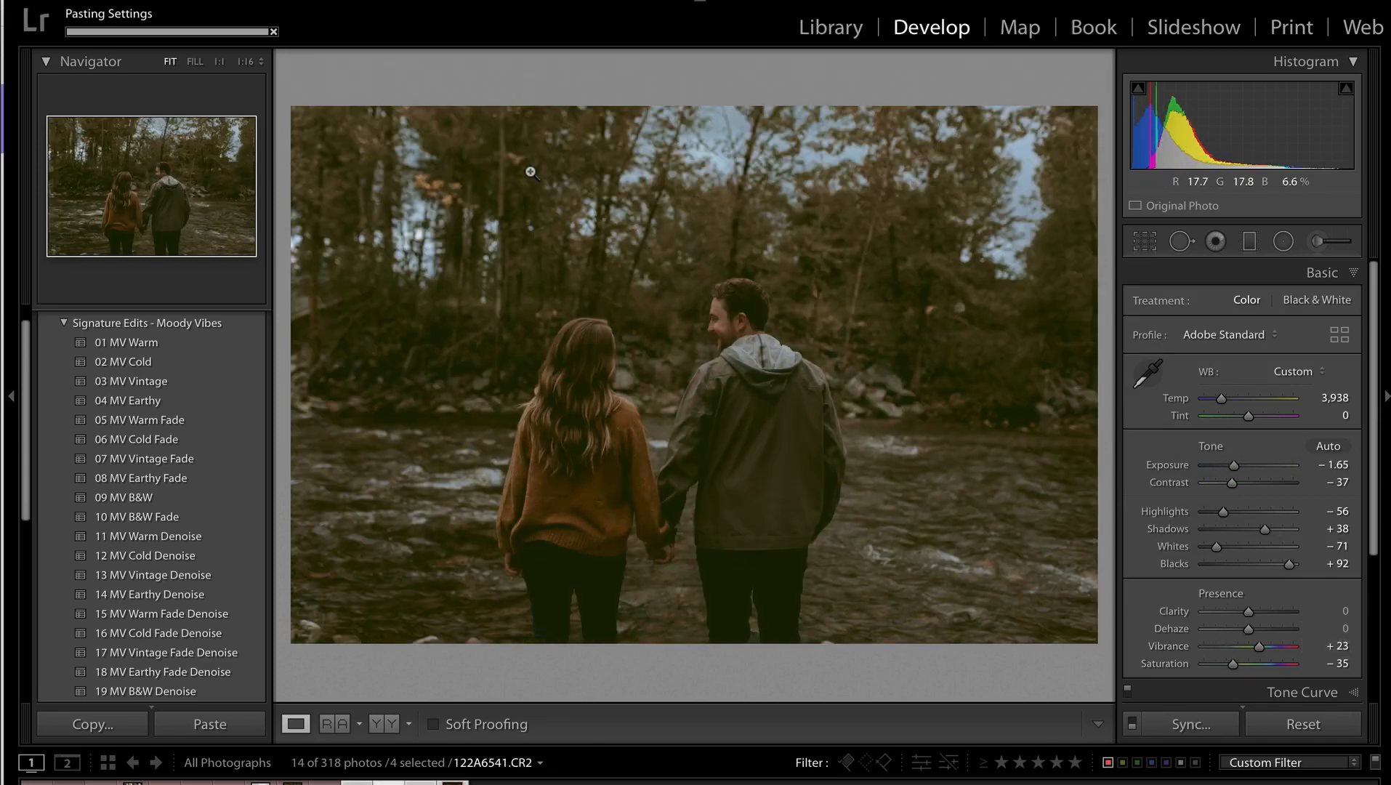
key(Right)
key(ctrl+shift+v)
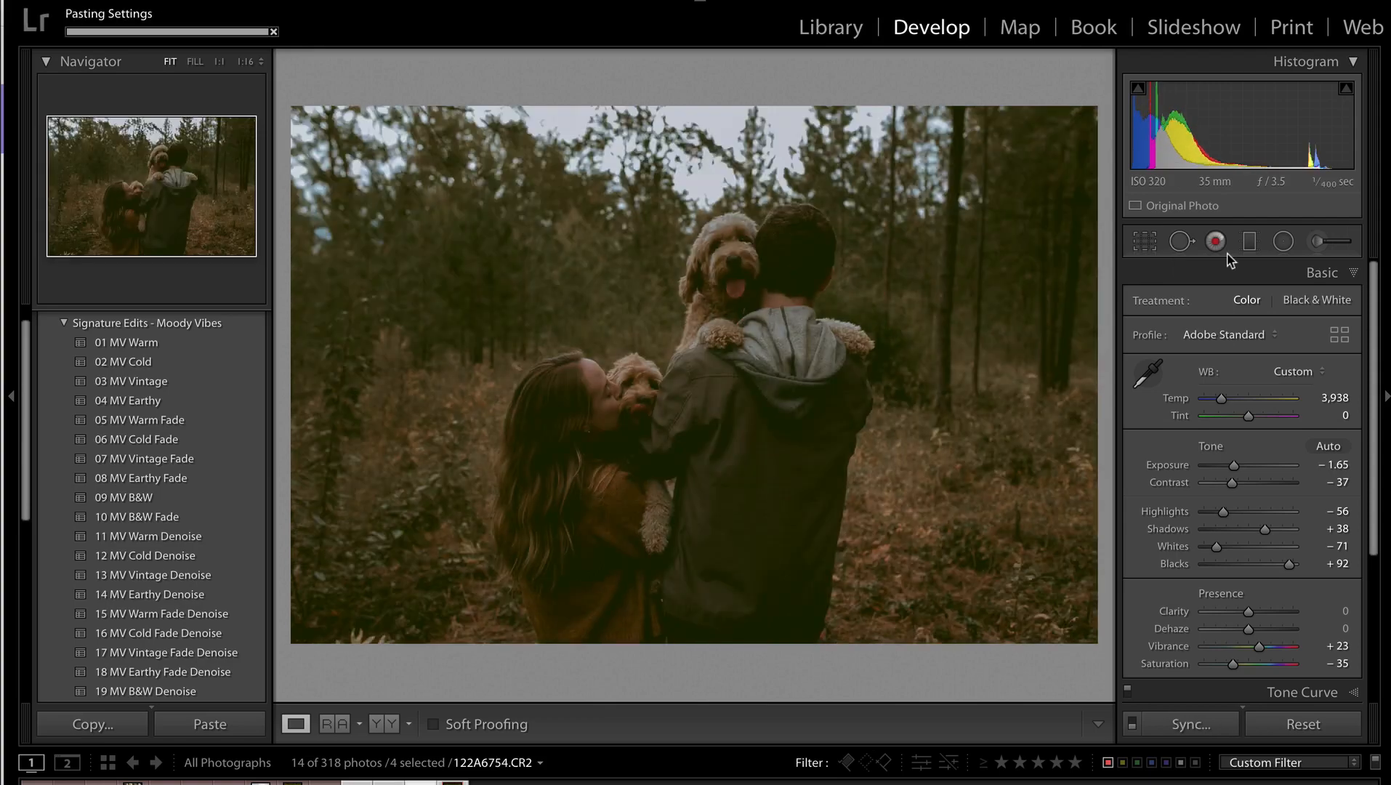
key(Right)
key(ctrl+shift+v)
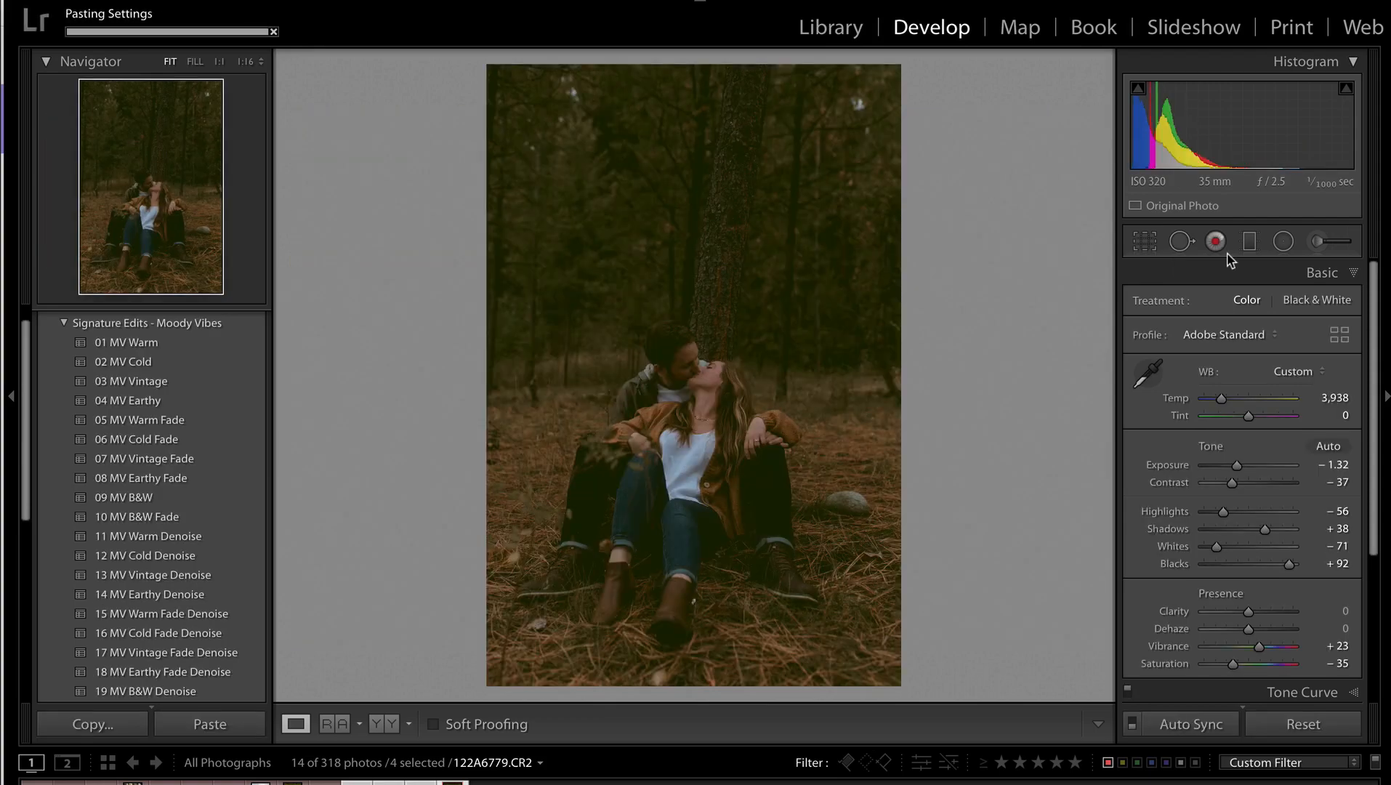
- Recentre the pasted radial filter on the couple seated under the tree and close the Radial Filter tool
click(1283, 241)
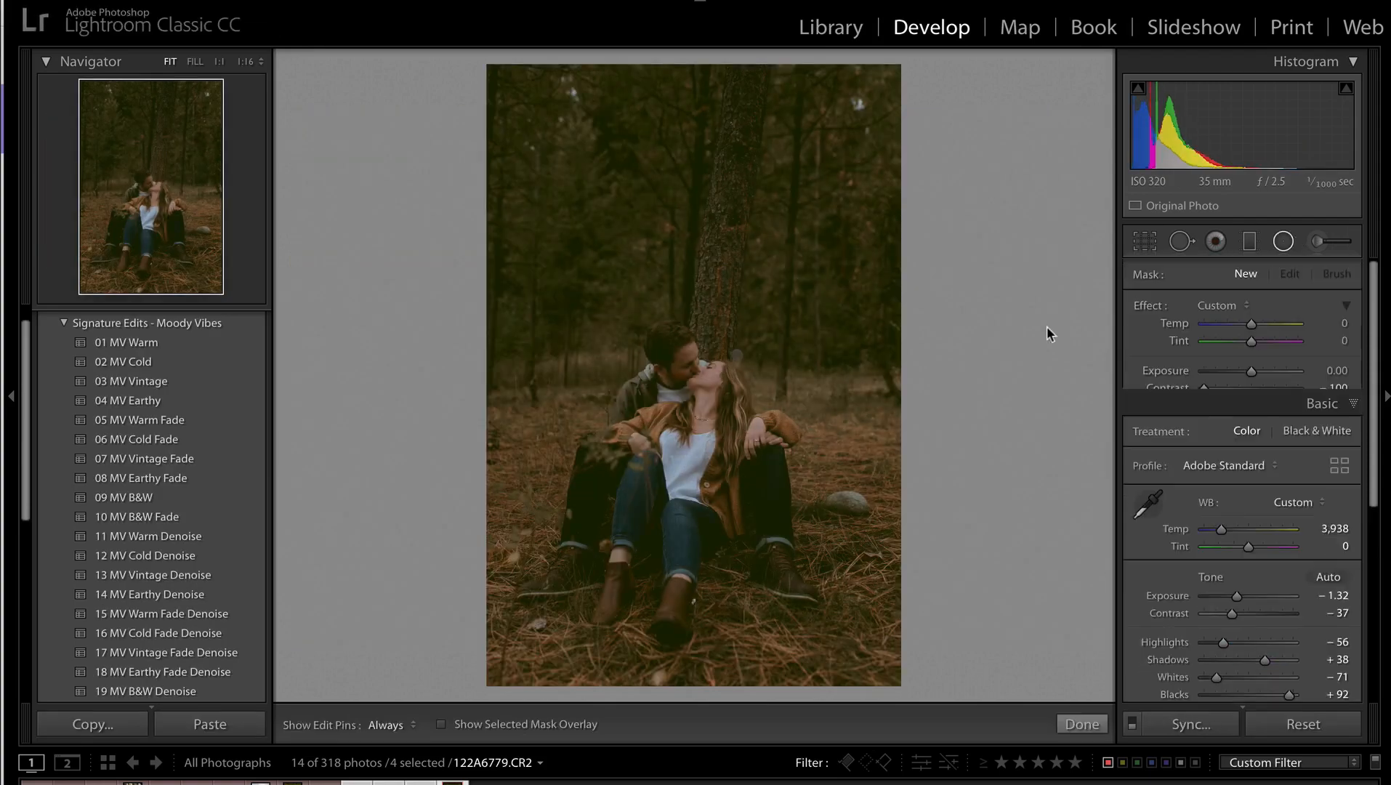
click(737, 356)
drag(738, 356, 683, 425)
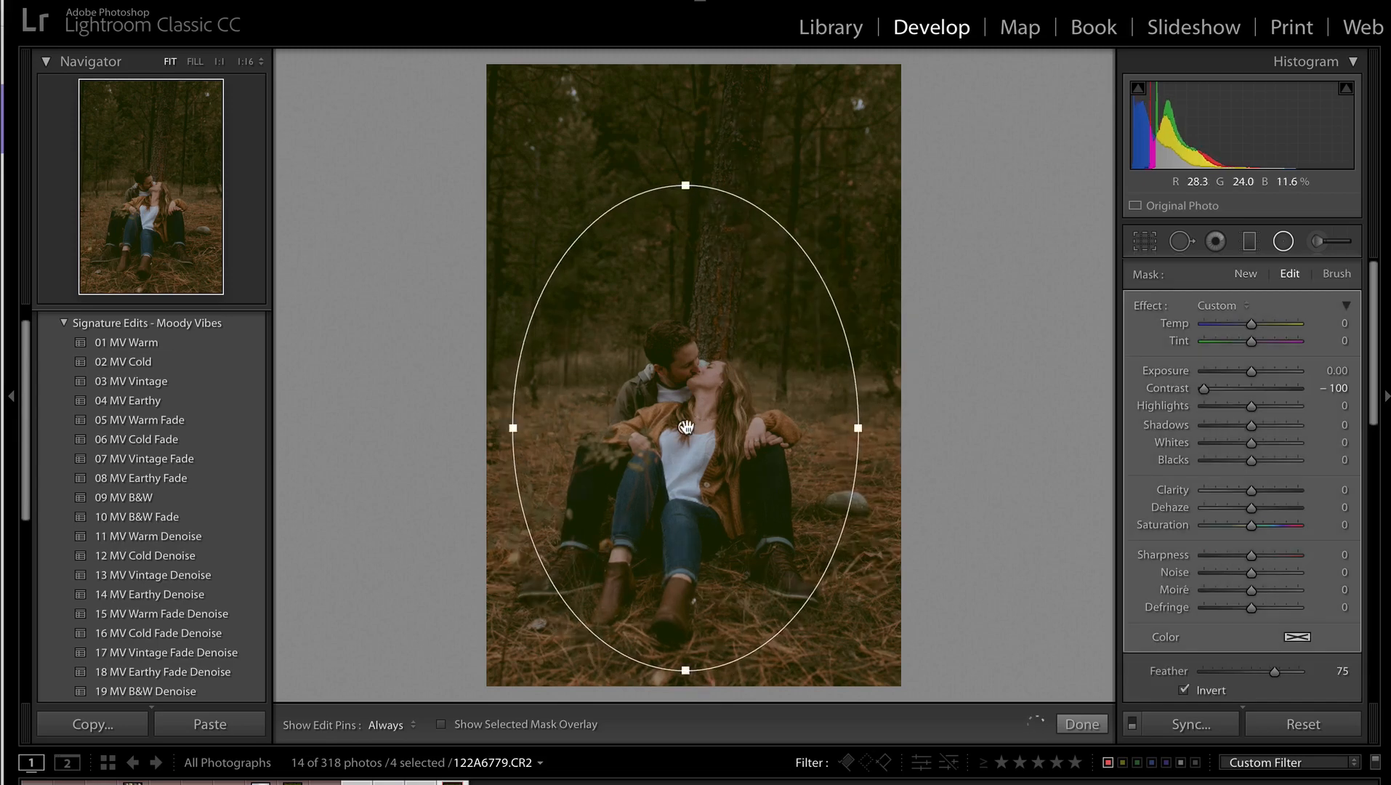
key(shift+m)
- Return to the photo of the couple on the river rocks and paste the copied local adjustments onto it
key(Right)
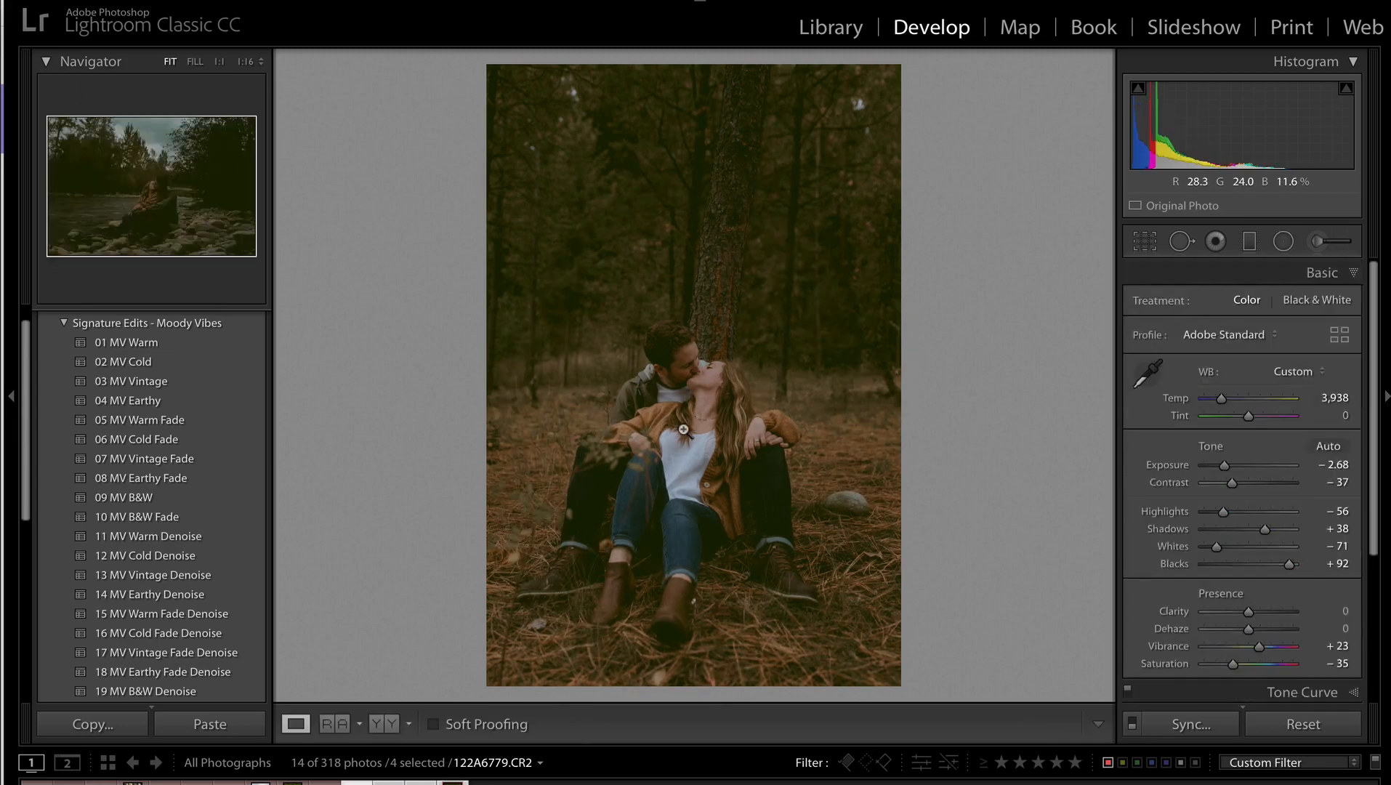
key(ctrl+shift+v)
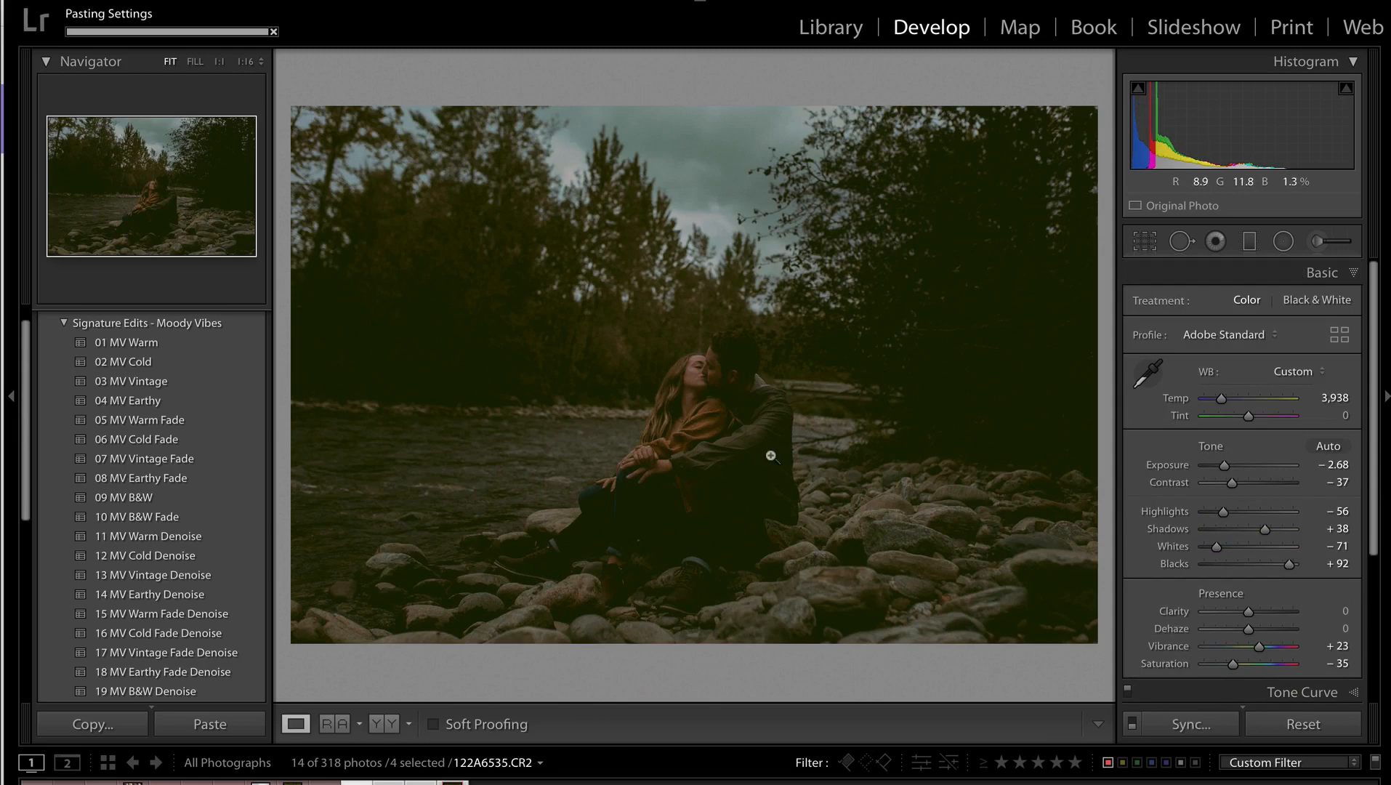
- Brush the 11 Add Texture effect onto the dark trees and rocks beside the couple with the Adjustment Brush
click(1316, 248)
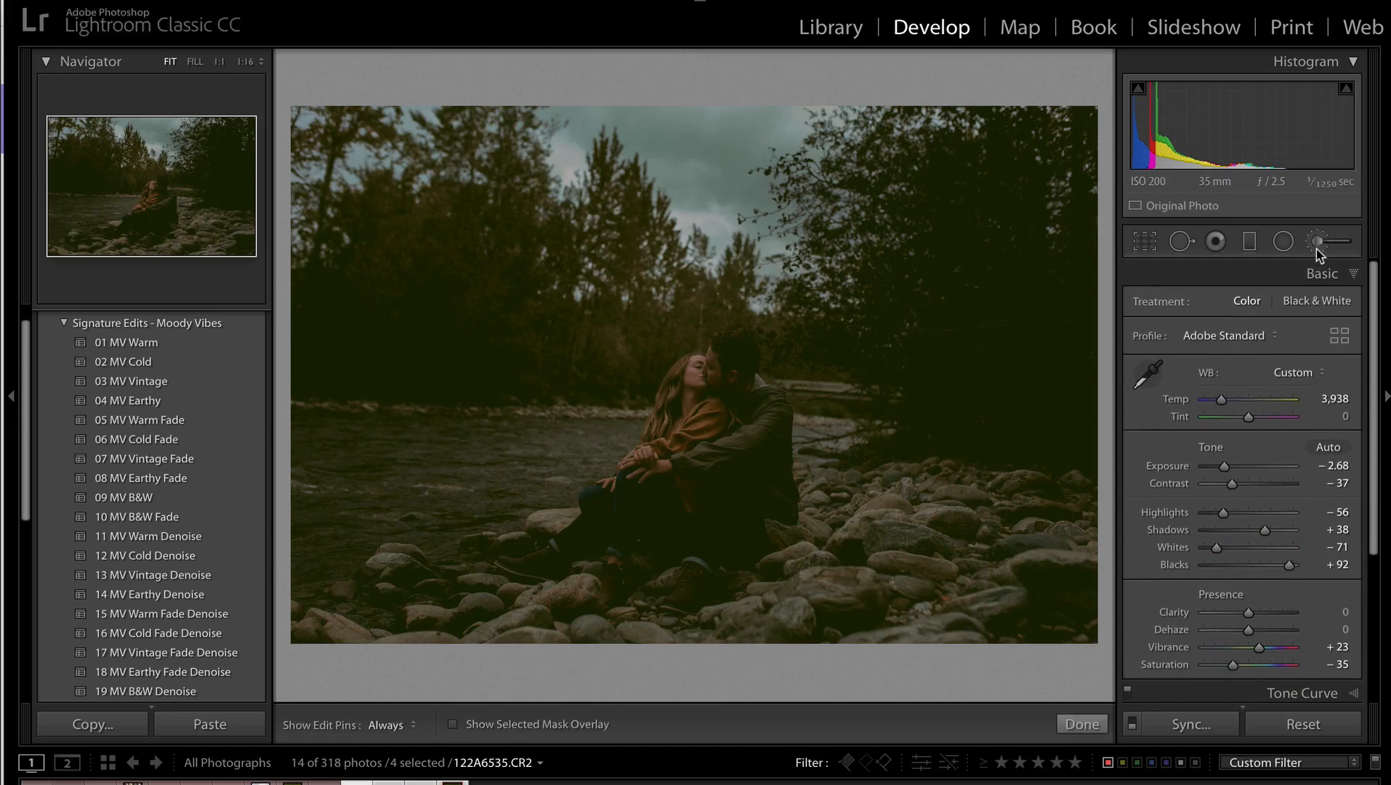
click(1217, 305)
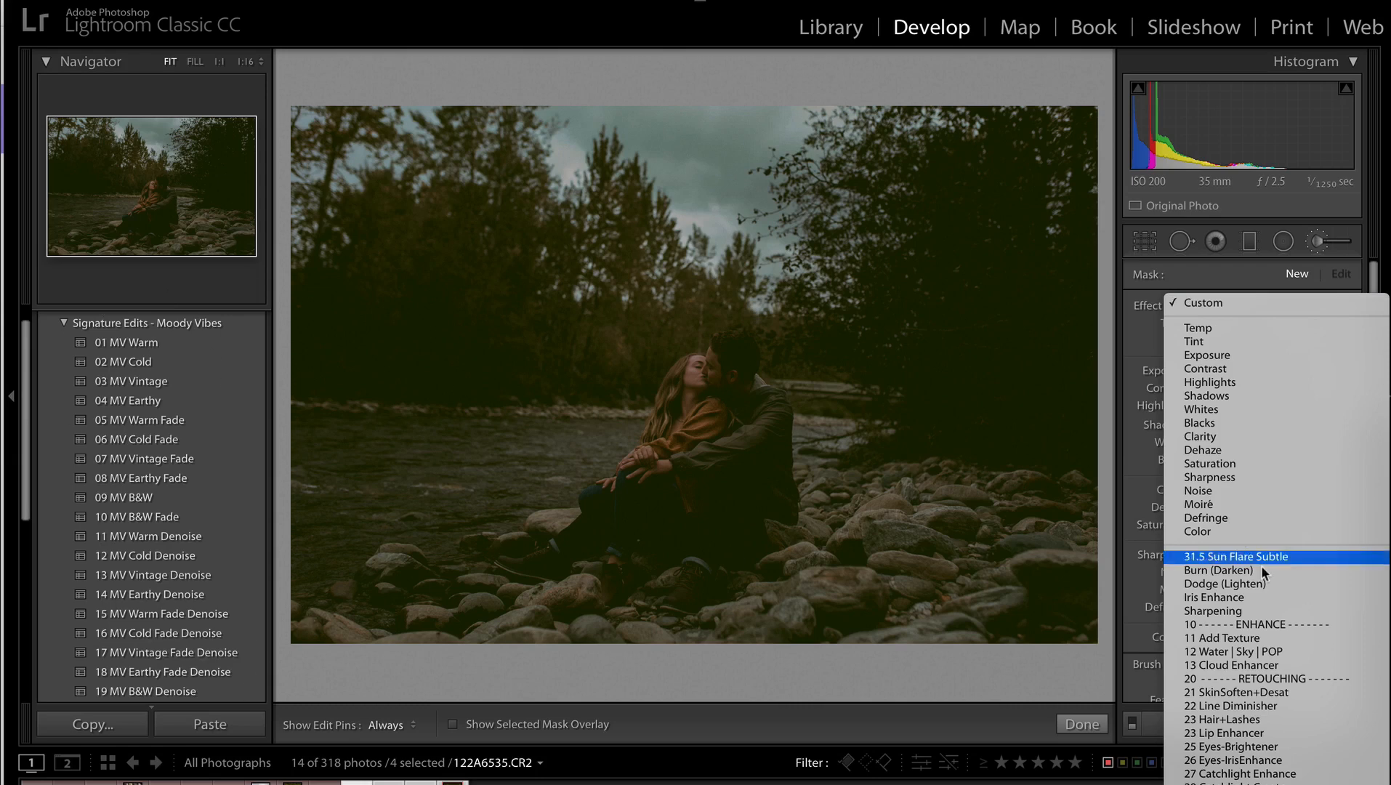
scroll(1262, 662, down, 5)
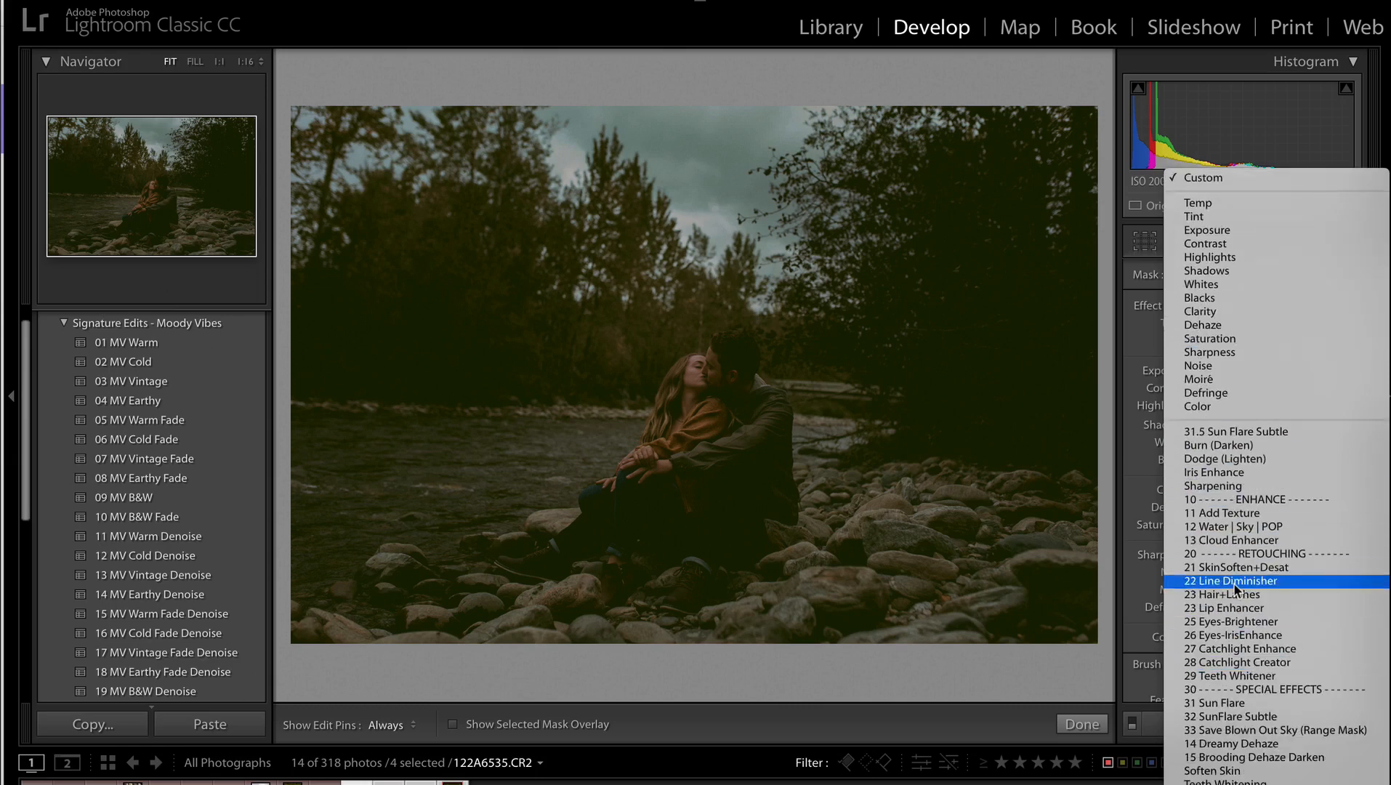
click(1264, 520)
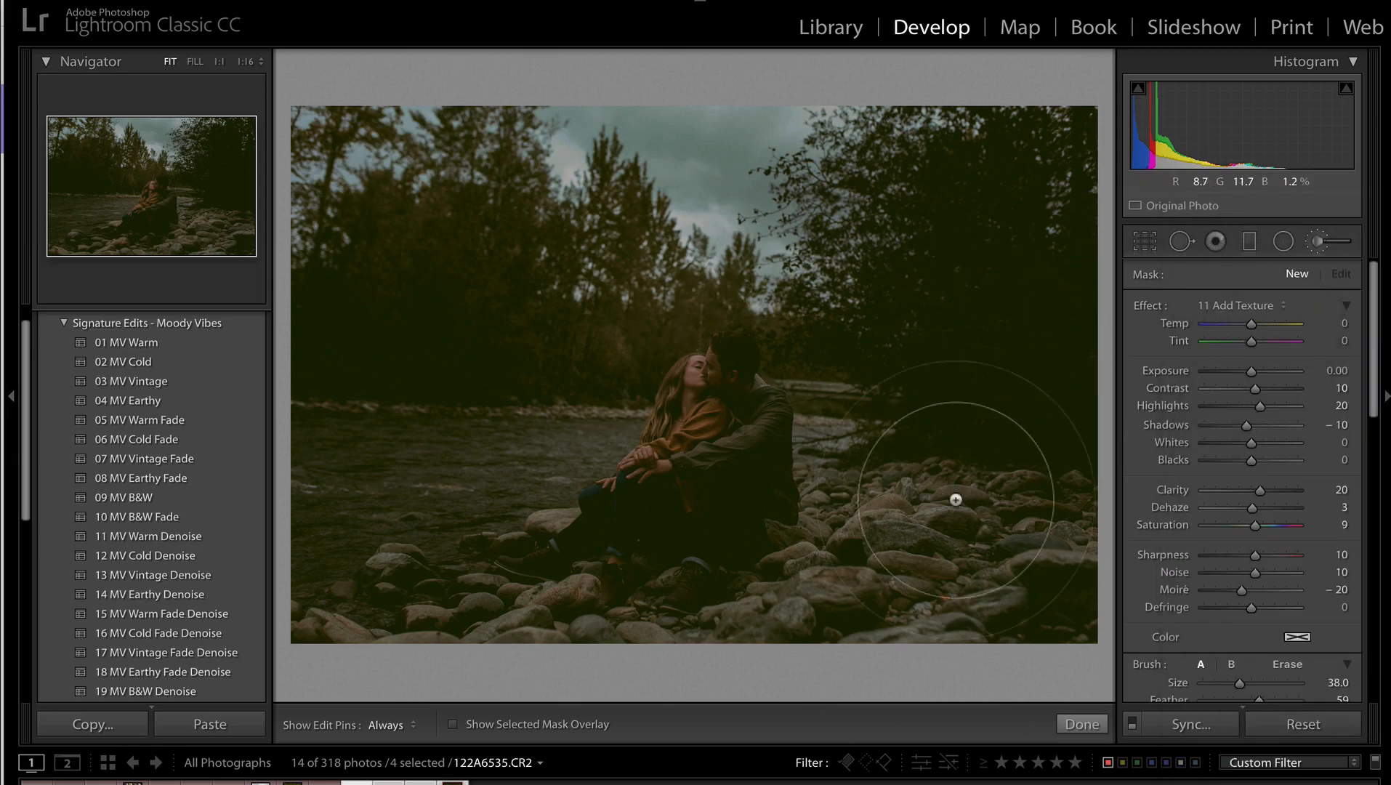
key(h)
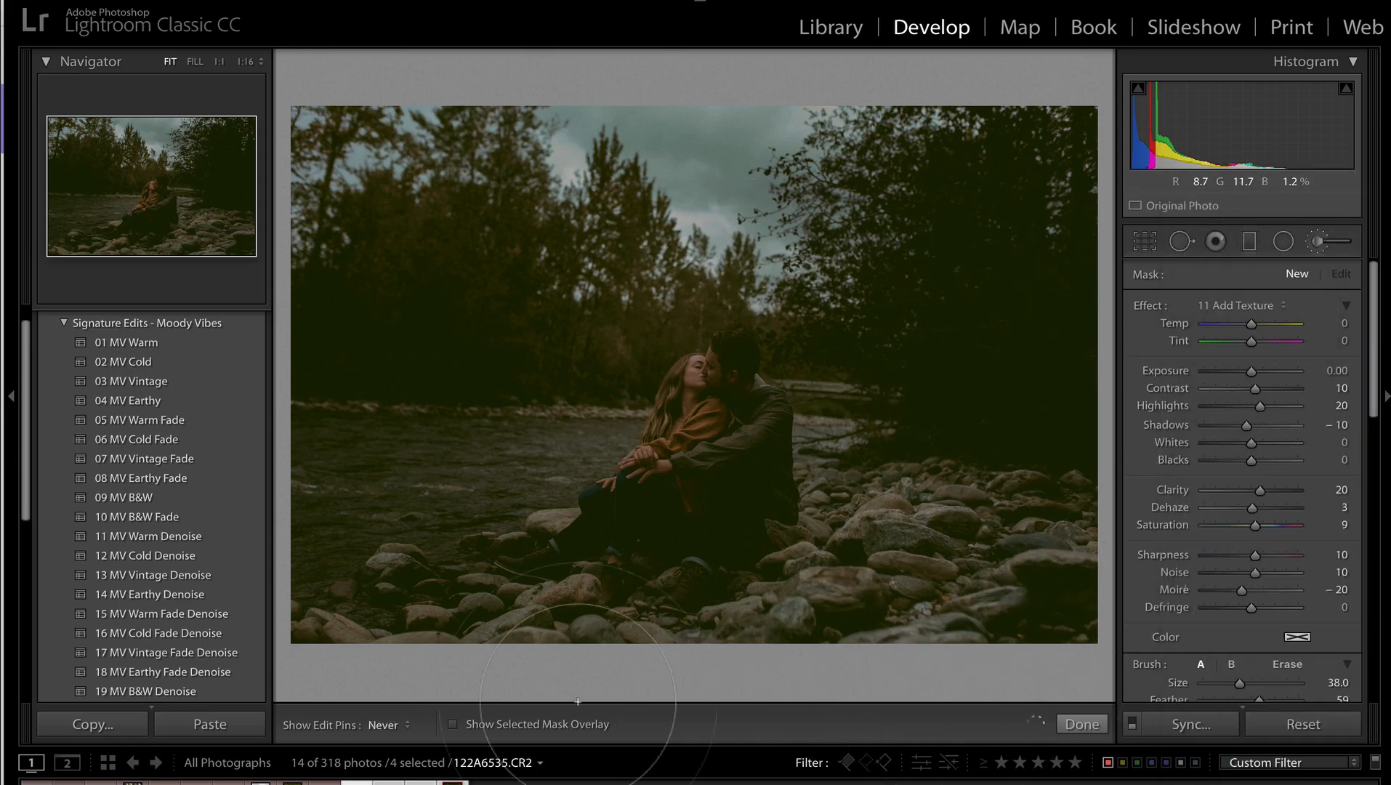
key(h)
- Paint a new brush mask with the 15 Brooding Dehaze Darken effect over the scene and erase it around the couple
click(1297, 274)
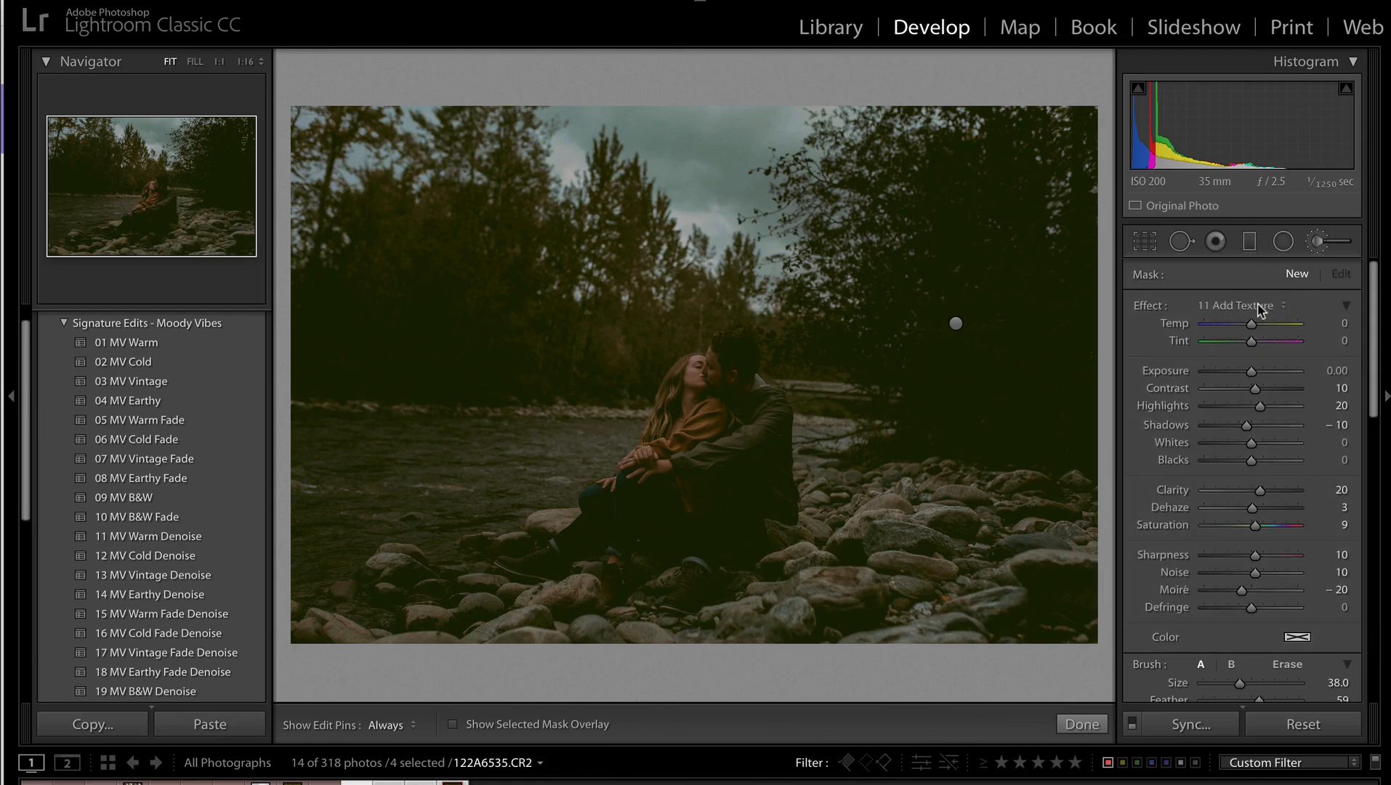
click(1250, 305)
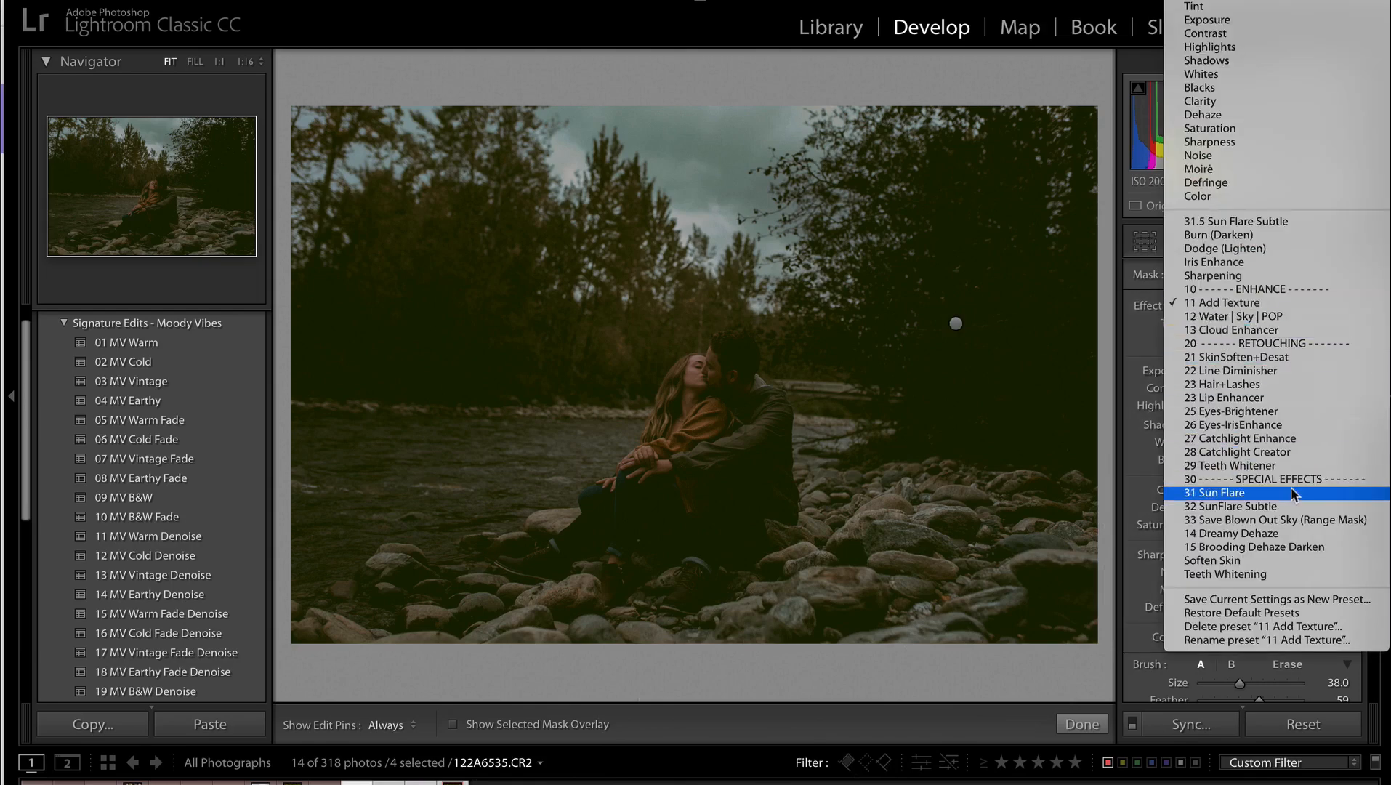
click(1271, 549)
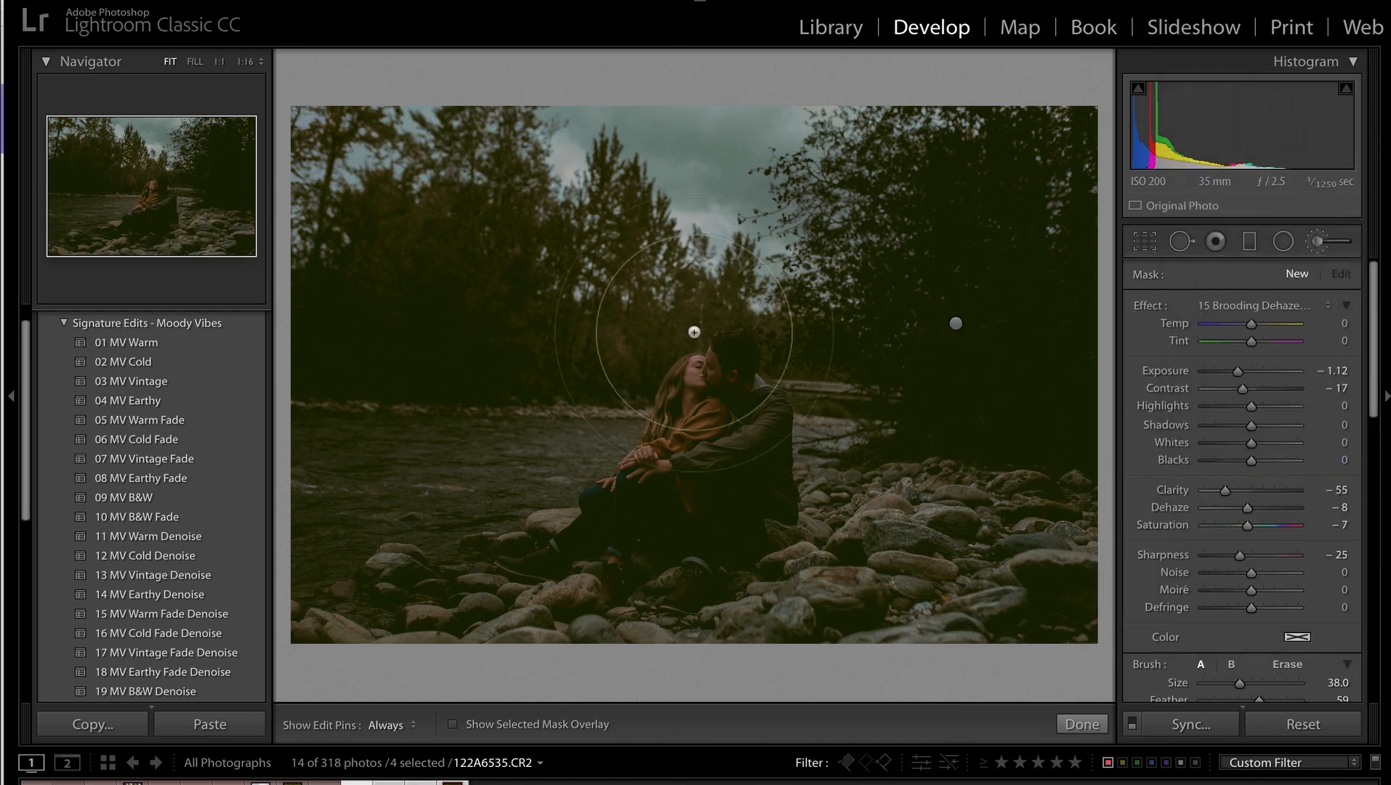
mouse_move(506, 198)
mouse_down()
mouse_move(709, 115)
mouse_move(449, 231)
mouse_move(481, 232)
mouse_move(325, 454)
mouse_move(382, 165)
mouse_move(292, 241)
mouse_move(422, 56)
mouse_move(470, 246)
mouse_move(479, 420)
mouse_move(528, 322)
mouse_move(336, 742)
mouse_move(378, 600)
mouse_move(592, 694)
mouse_move(910, 665)
mouse_move(784, 691)
mouse_move(1065, 502)
mouse_move(1033, 418)
mouse_move(960, 483)
mouse_move(965, 391)
mouse_move(884, 177)
mouse_move(910, 337)
mouse_move(845, 185)
mouse_move(784, 159)
mouse_move(711, 170)
mouse_move(738, 135)
mouse_move(781, 122)
mouse_move(1099, 175)
mouse_up()
key(h)
key(alt)
mouse_move(711, 422)
mouse_down()
mouse_move(740, 404)
mouse_move(696, 385)
mouse_move(679, 481)
mouse_move(645, 545)
mouse_move(738, 427)
mouse_move(708, 527)
mouse_move(832, 459)
mouse_up()
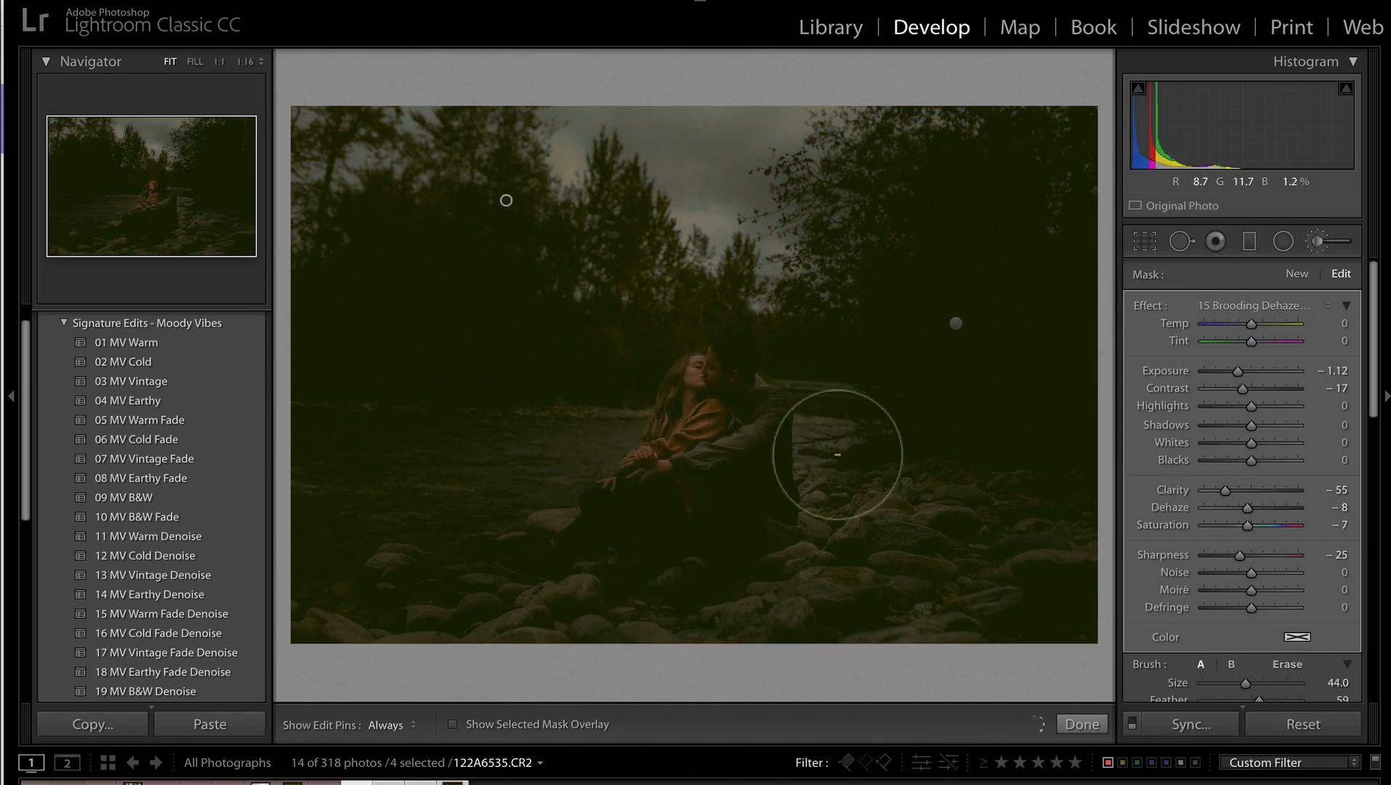
- Reduce the darkening brush effect's amount to 21 and raise the photo's exposure to −2.48
click(1346, 305)
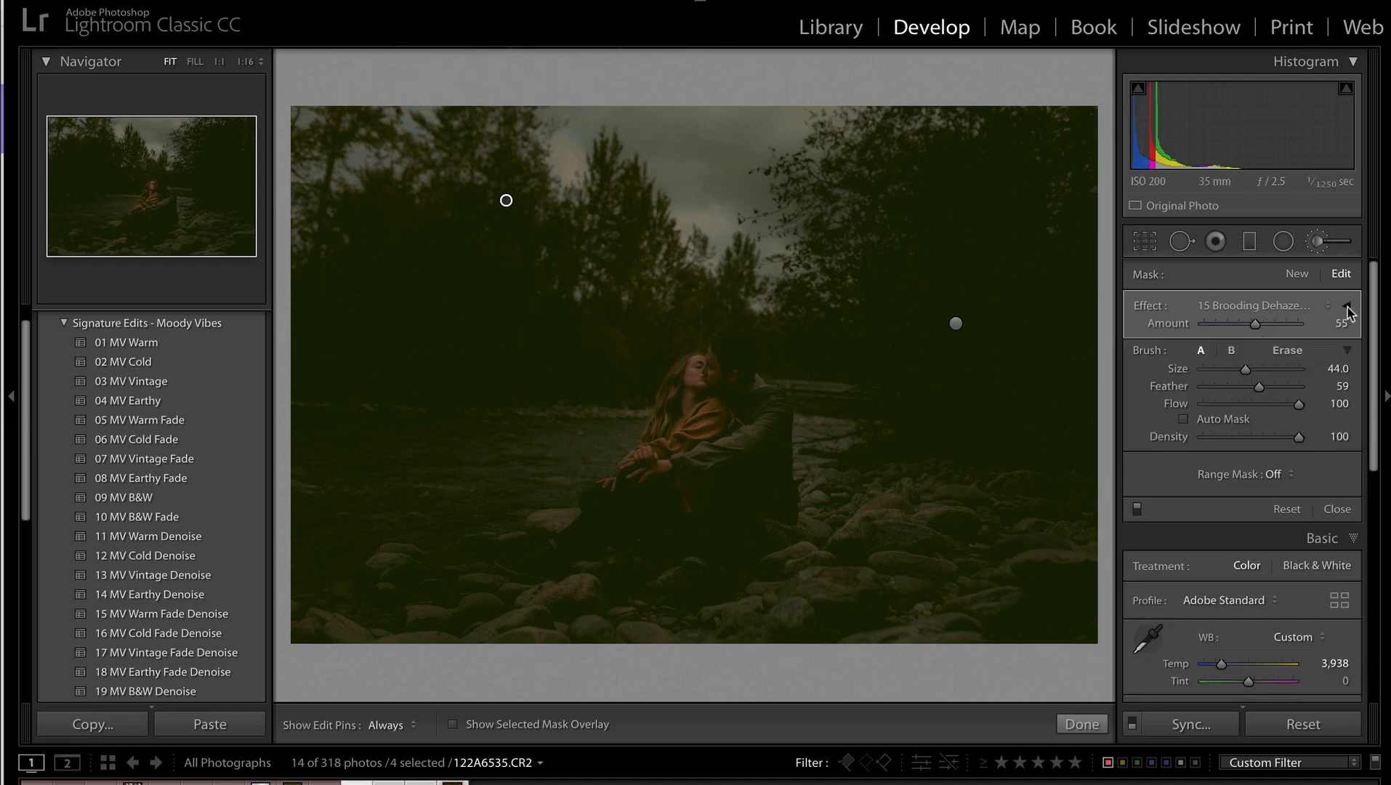
drag(1228, 325, 1226, 326)
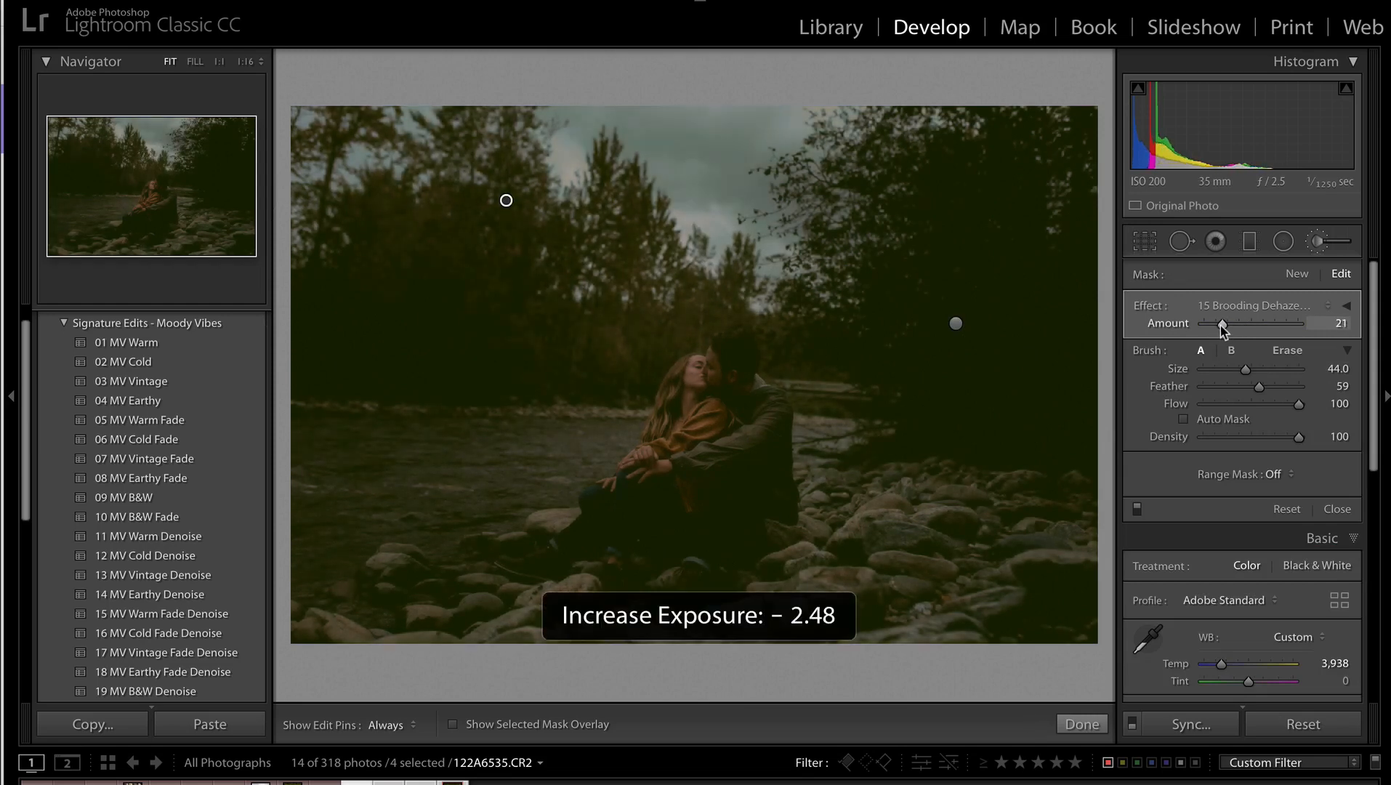
- Compare the photo without the darkening brush mask by deleting it and undoing the deletion
key(Delete)
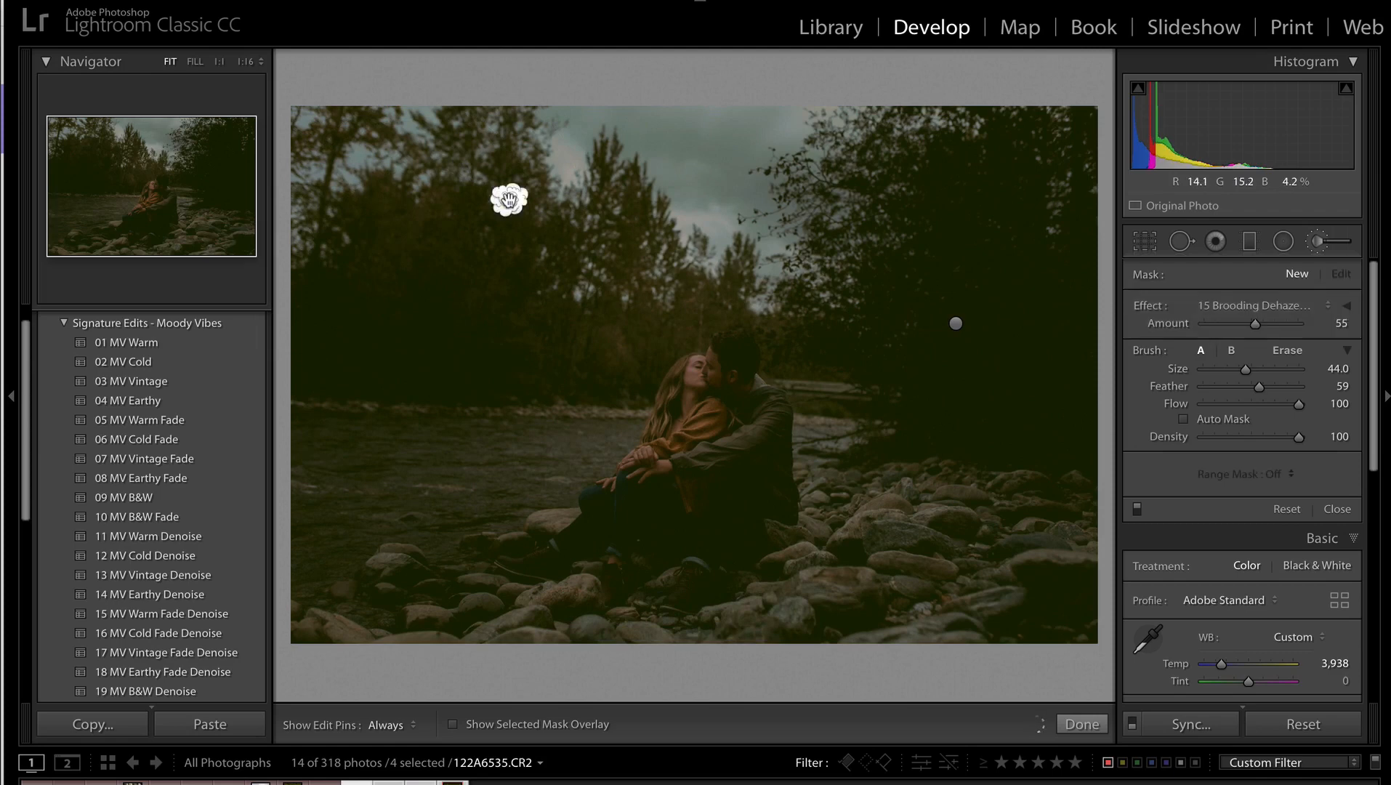
key(ctrl+z)
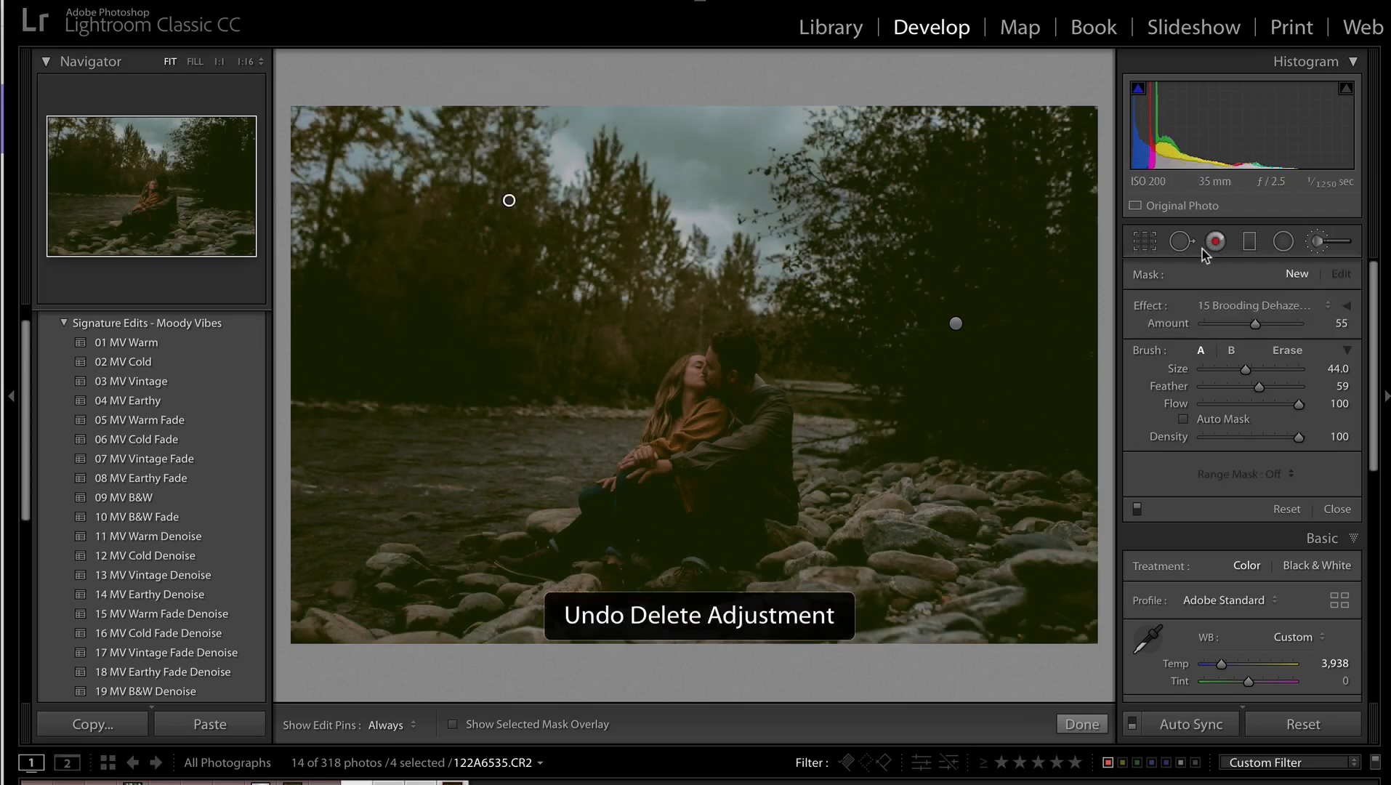